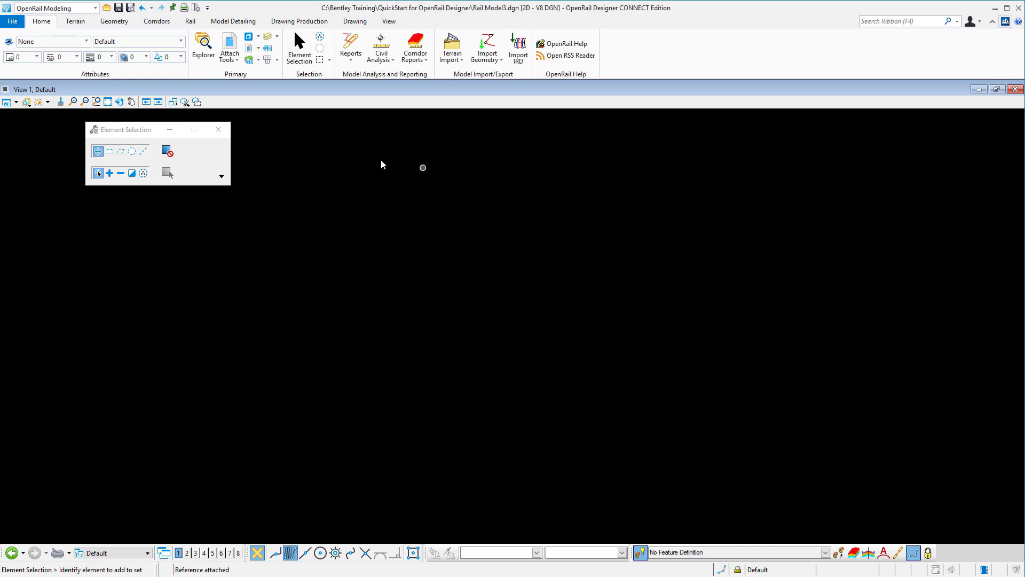
Attach Terrain.dgn as a reference to the current design file, accepting the WorkSet alert.
click(230, 48)
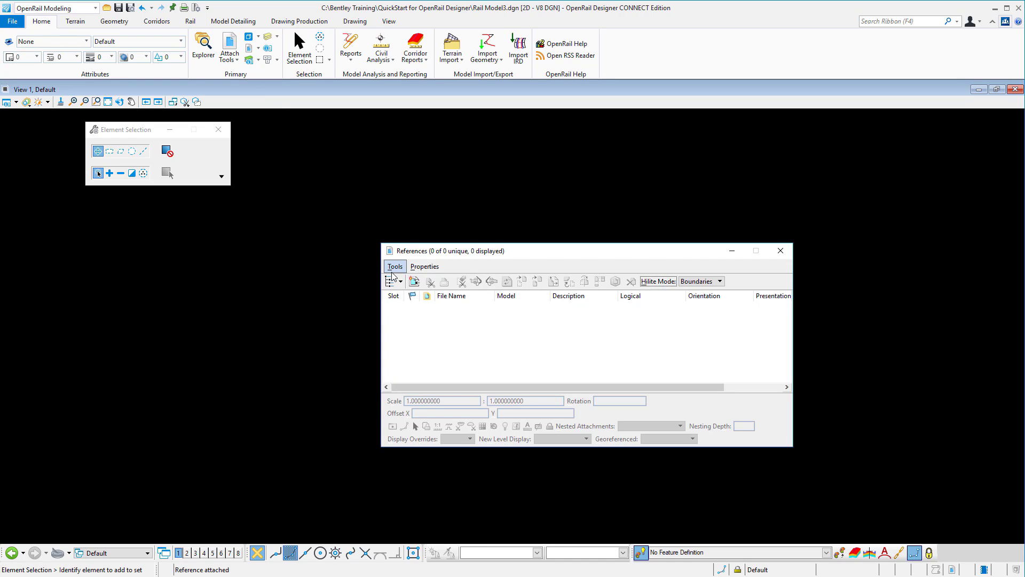
click(395, 266)
click(405, 281)
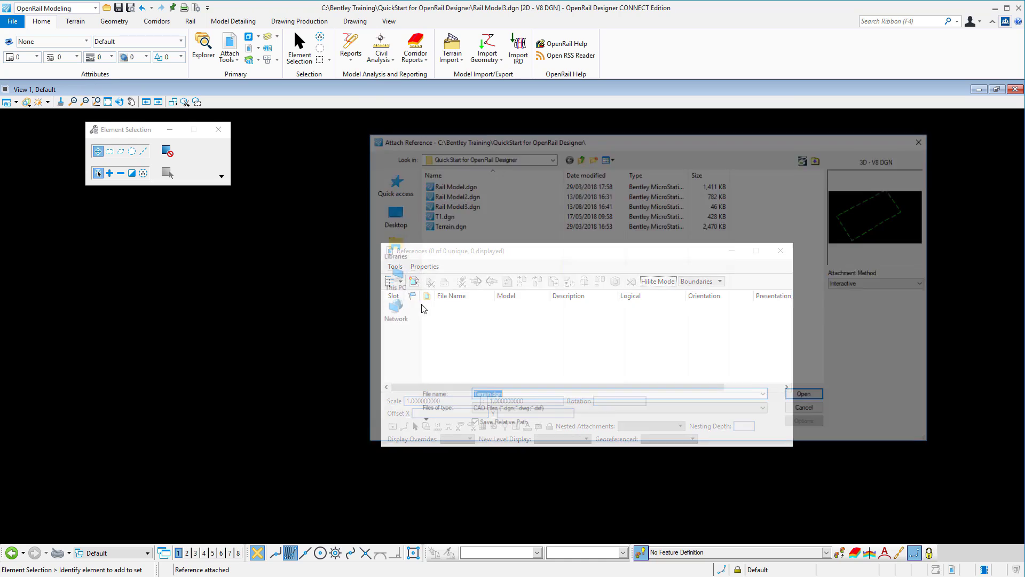
click(808, 396)
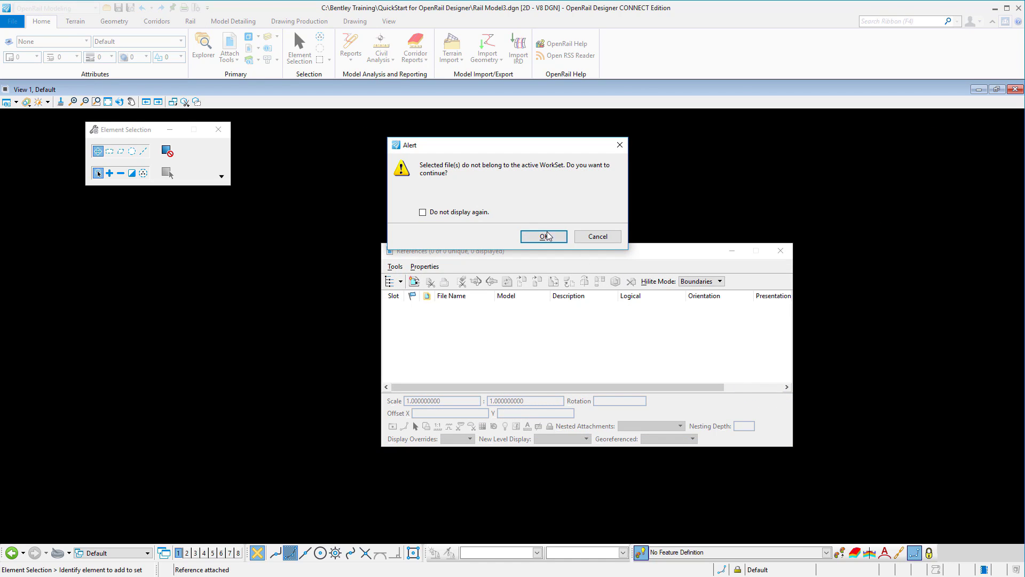
click(545, 236)
click(686, 432)
click(785, 254)
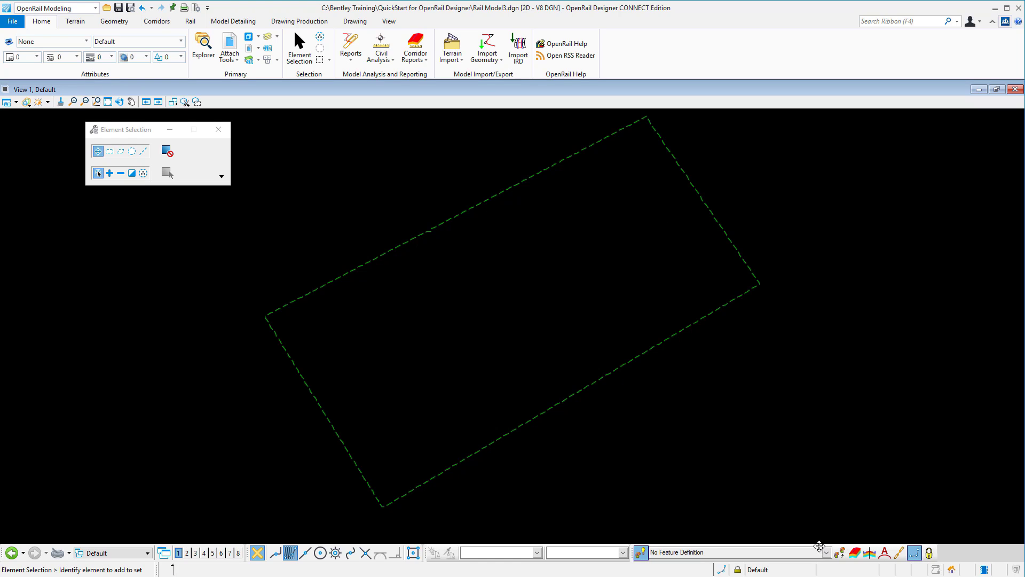
Set the active feature definition to Geom_Baseline from the Alignment definitions.
click(826, 552)
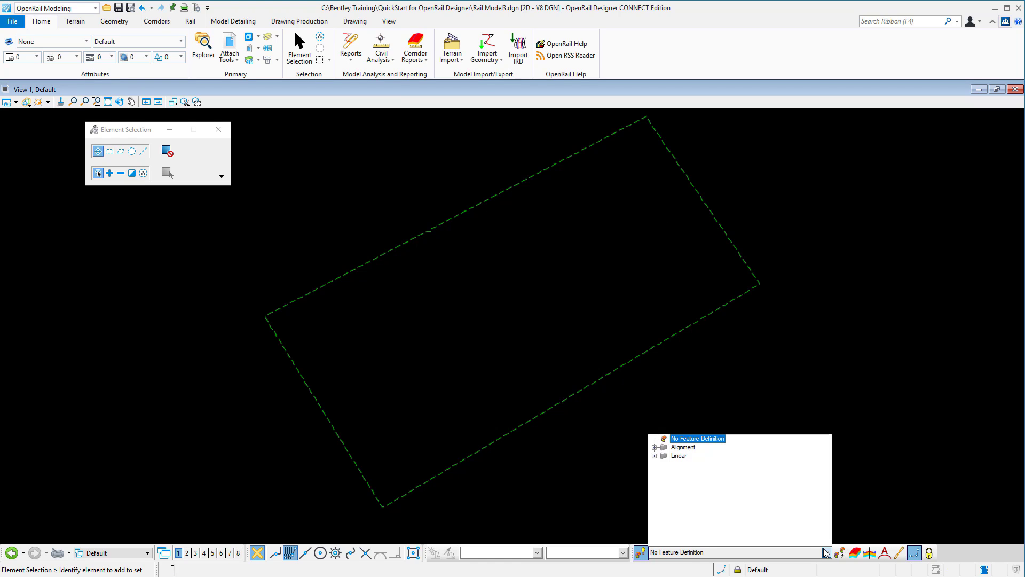
click(655, 447)
click(703, 464)
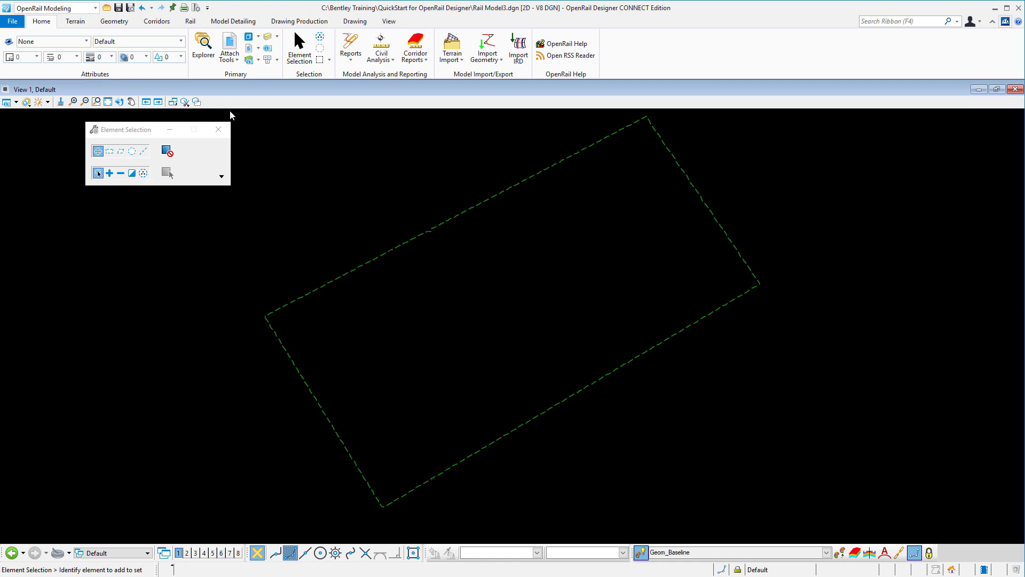
Draw a Complex By PI alignment through four PIs inside the terrain boundary, with 1000 m radii and 50 m spiral transitions.
click(122, 23)
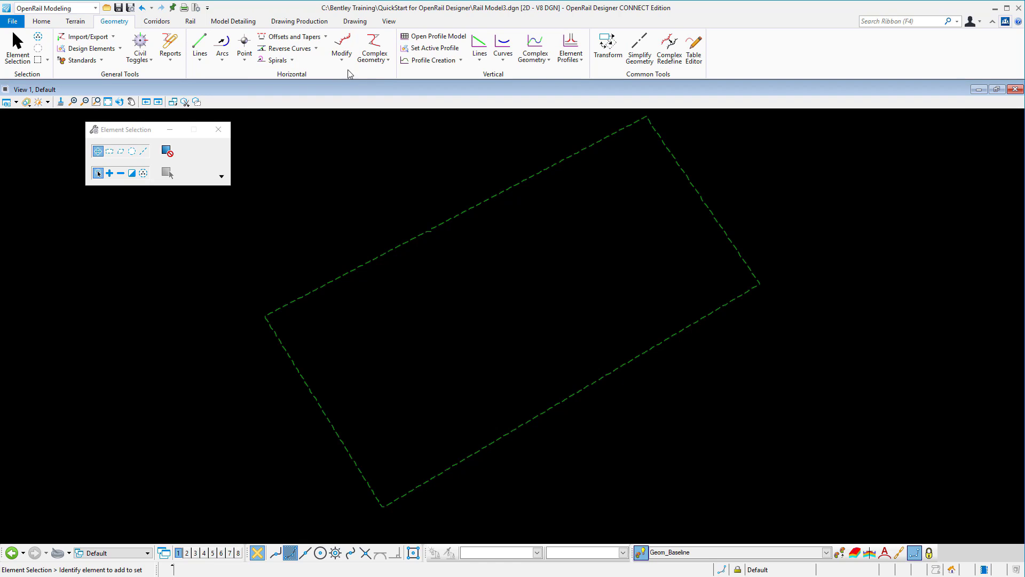
click(365, 63)
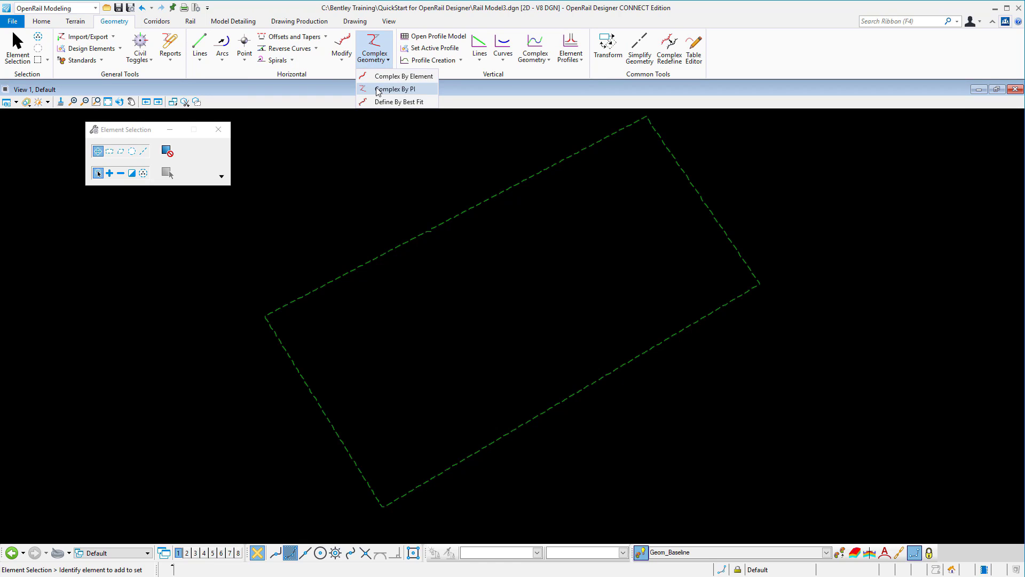
click(395, 89)
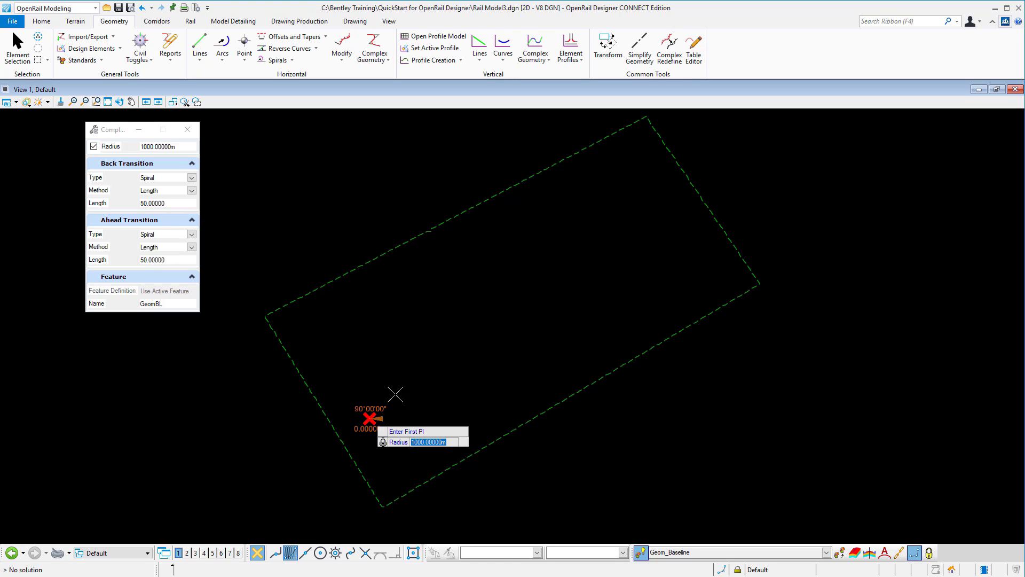
click(370, 419)
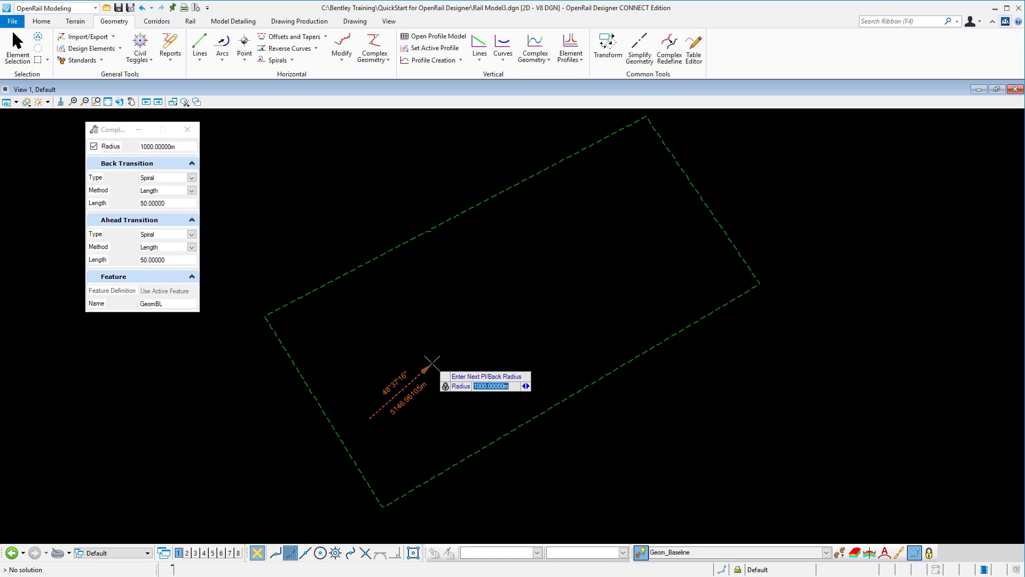
click(433, 363)
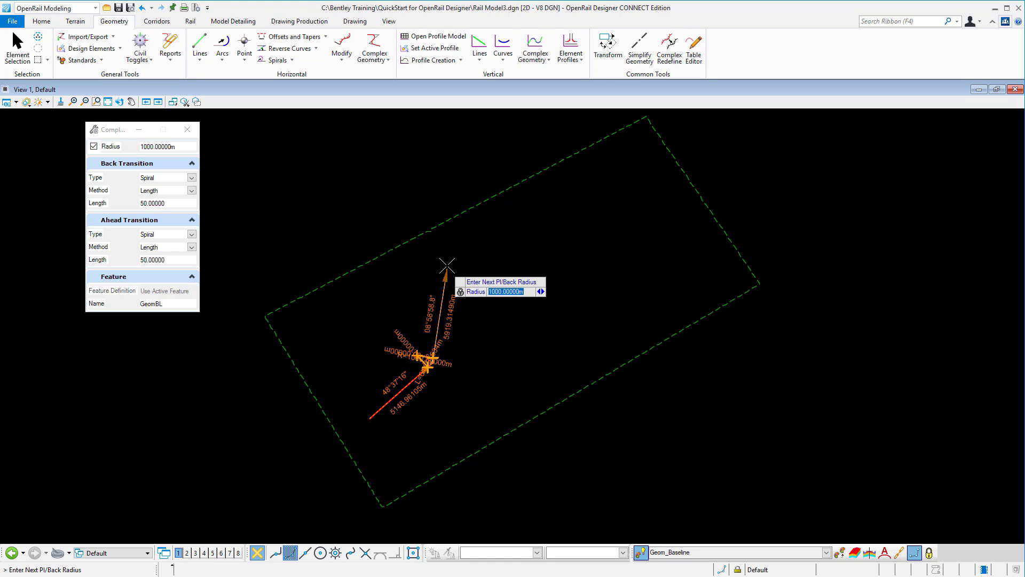
click(472, 266)
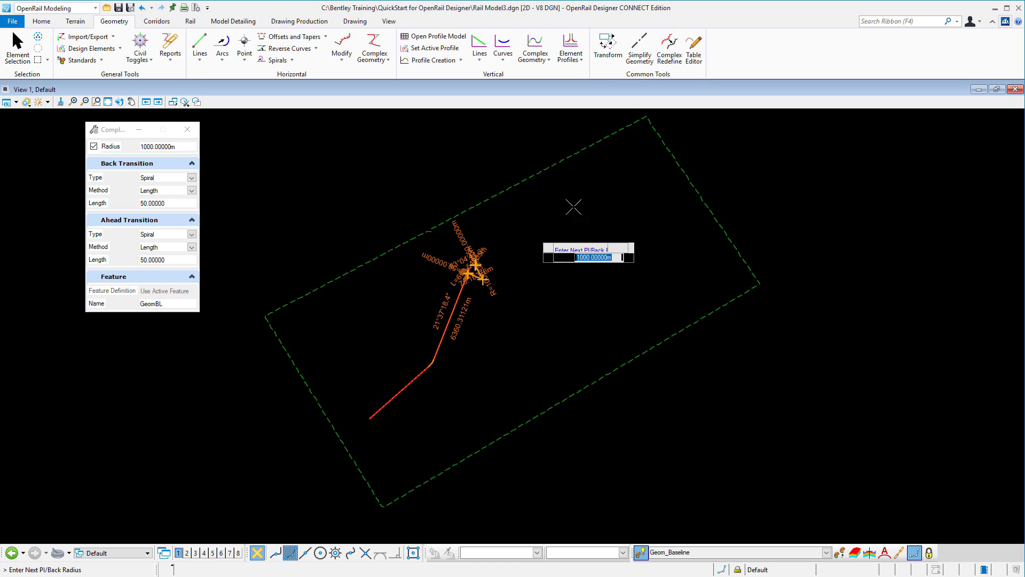
click(584, 201)
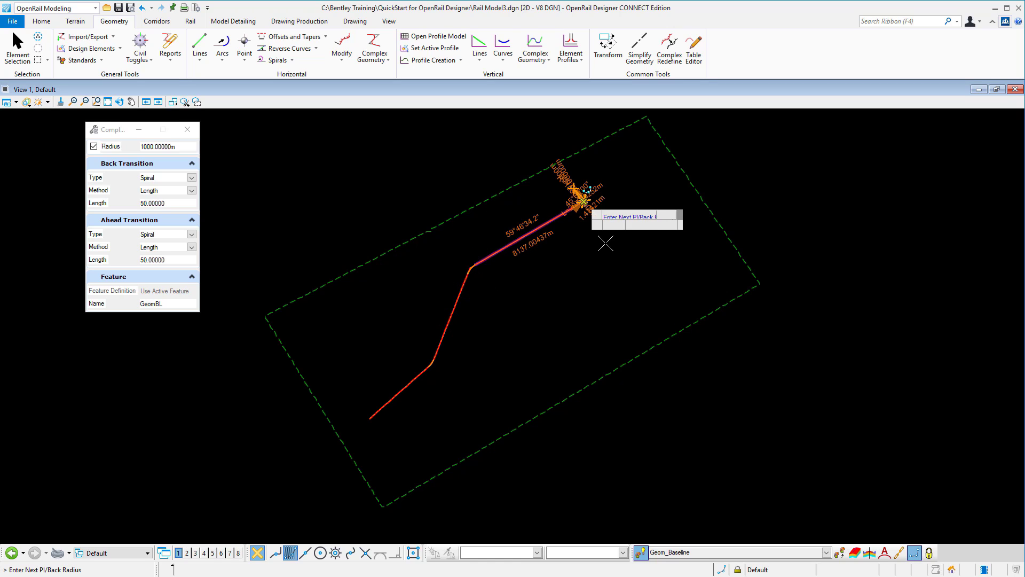
right_click(644, 245)
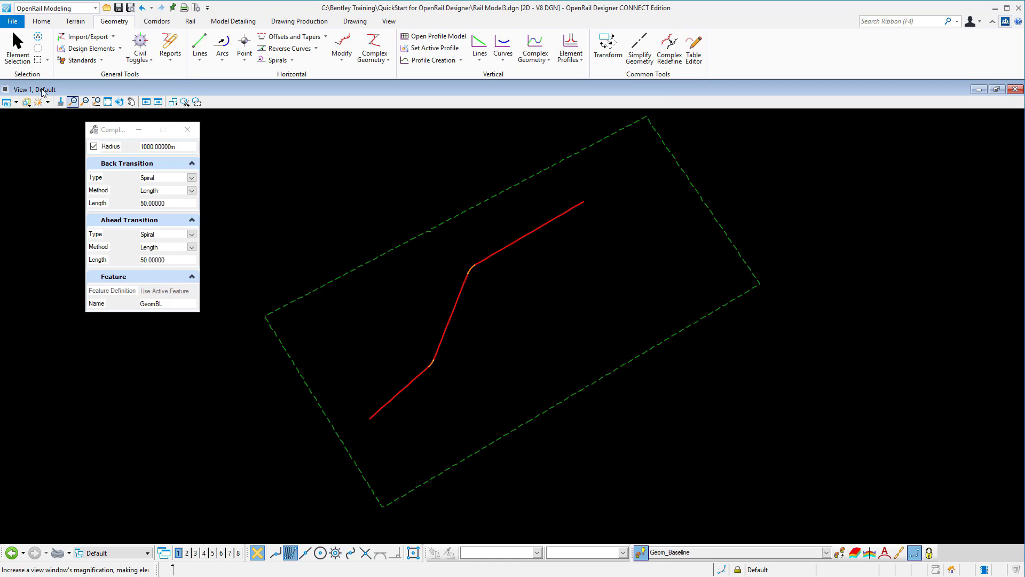
click(16, 45)
scroll(465, 304, up, 2)
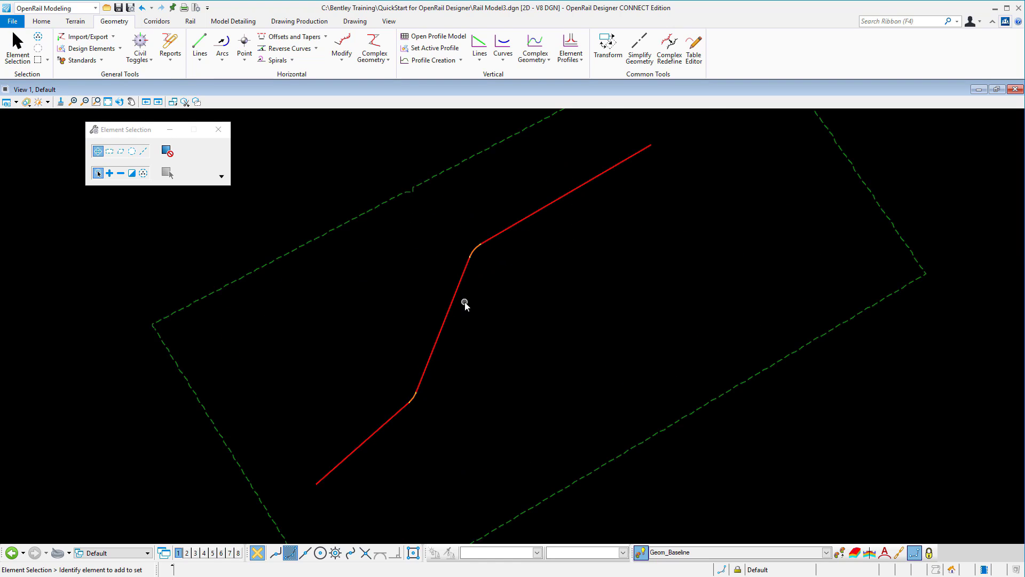
click(538, 553)
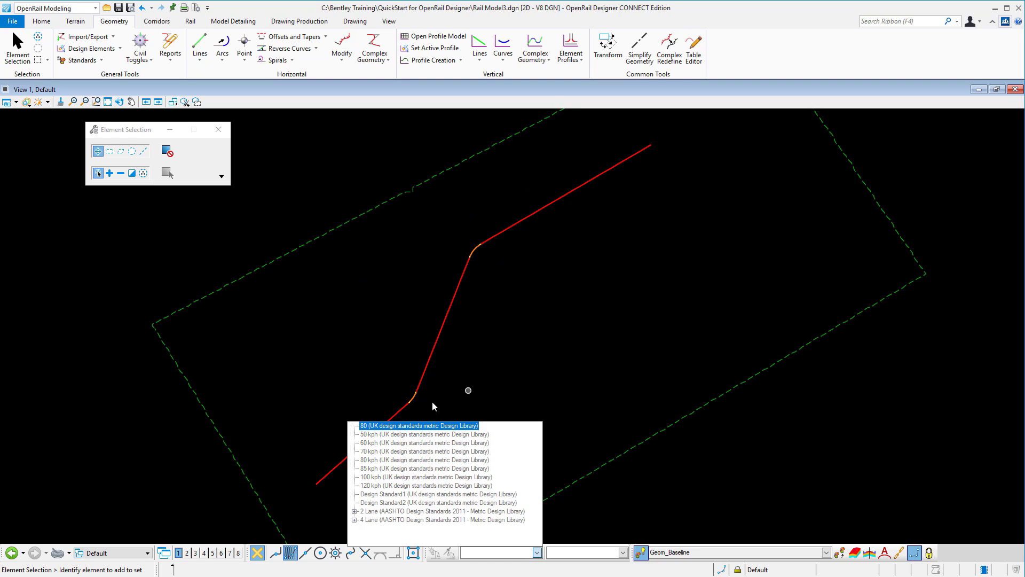
click(566, 294)
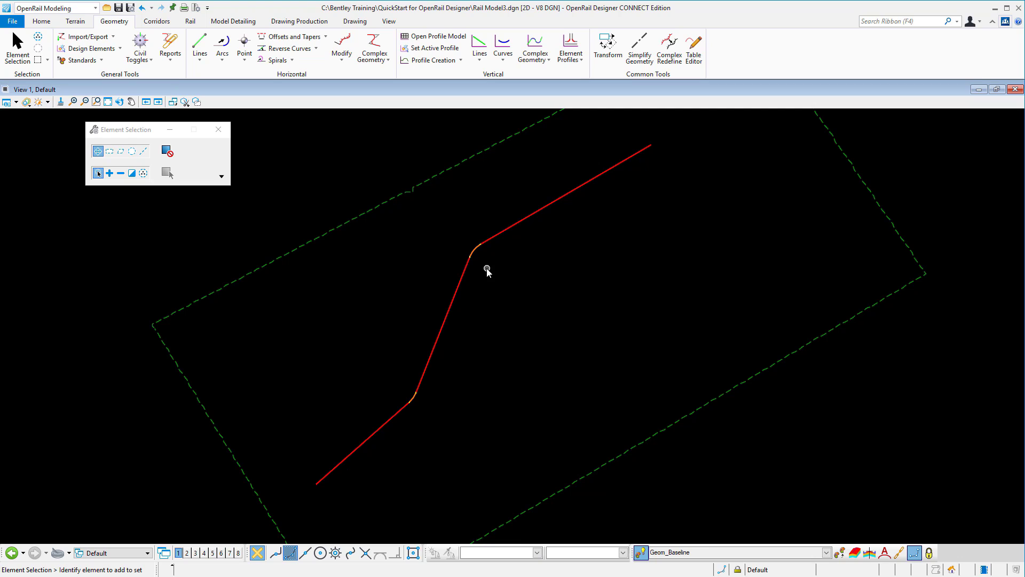
scroll(470, 249, up, 5)
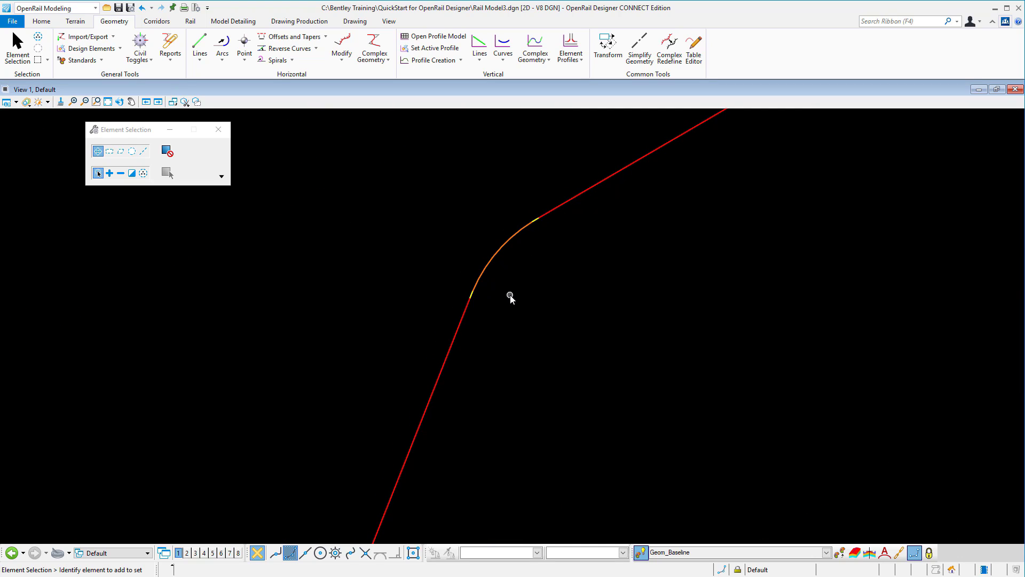
scroll(510, 297, down, 3)
scroll(517, 236, up, 2)
middle_drag(493, 427, 588, 425)
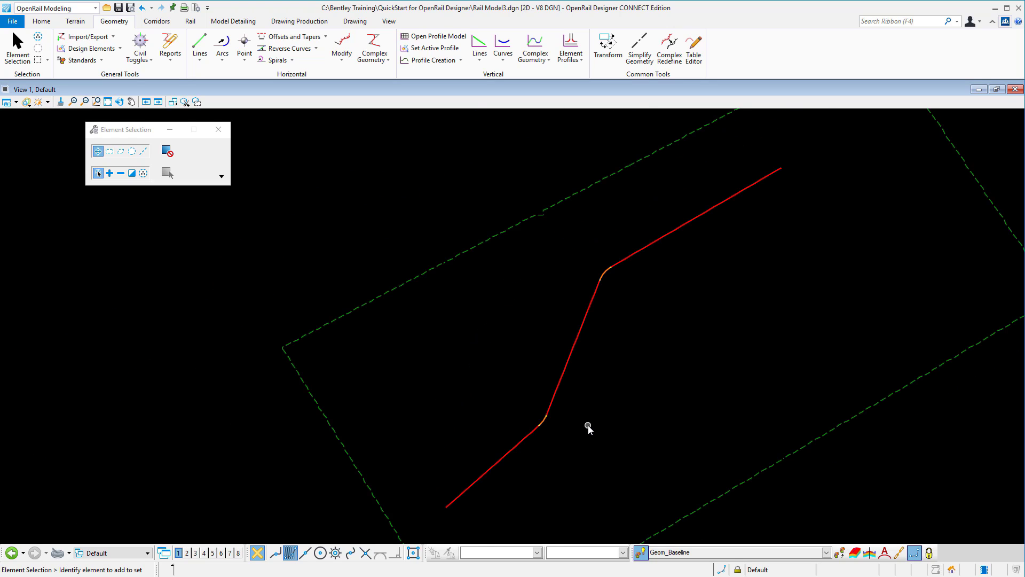
Open the alignment's profile model in View 5, placed beside the plan geometry.
click(566, 372)
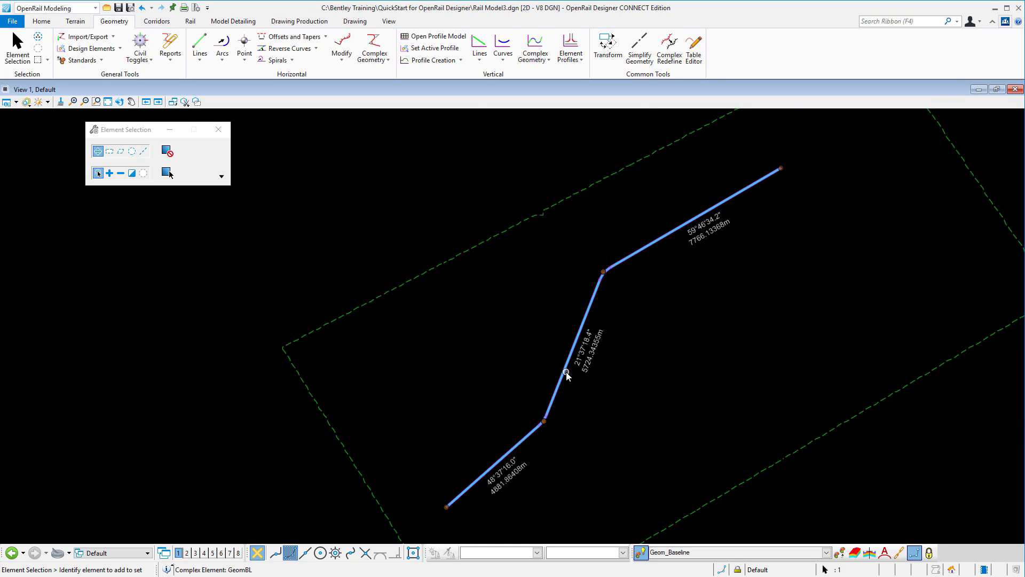
mouse_move(566, 373)
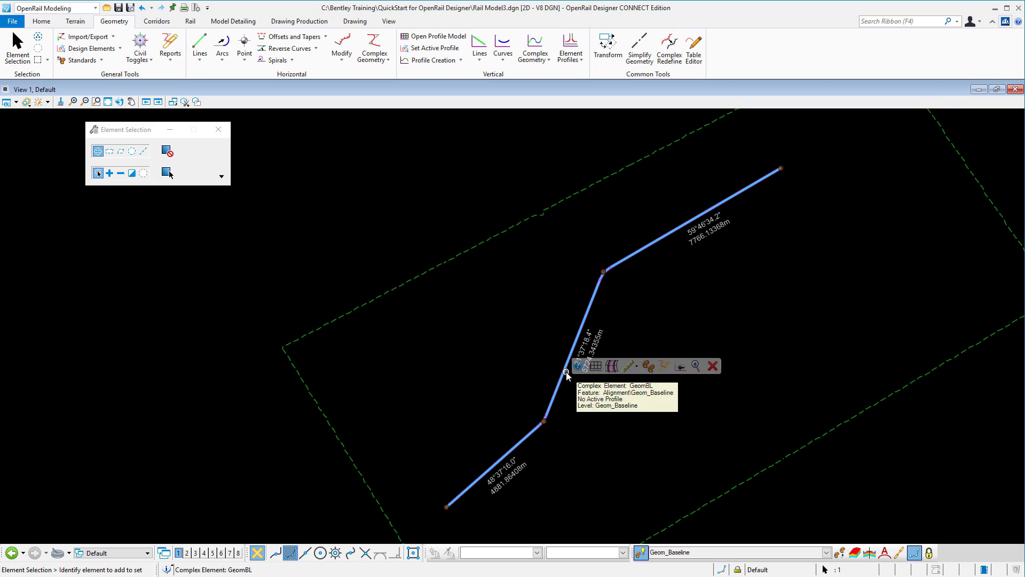
click(594, 367)
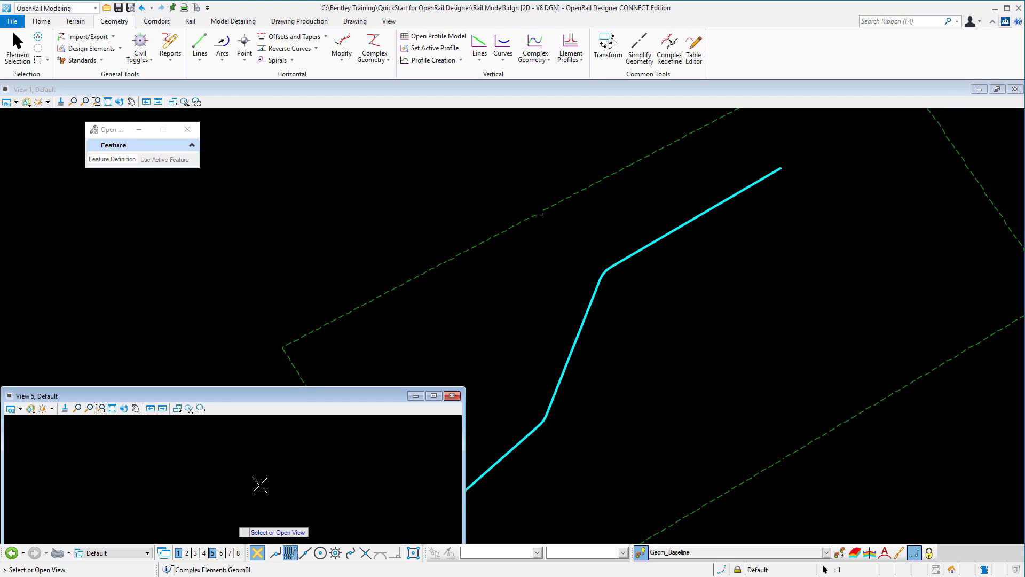
drag(275, 398, 770, 107)
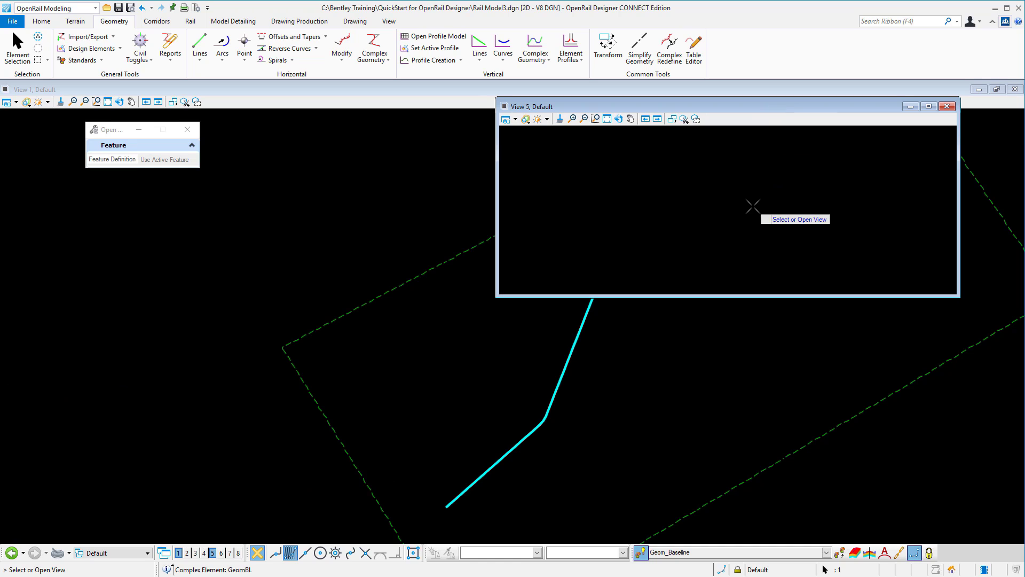
click(753, 207)
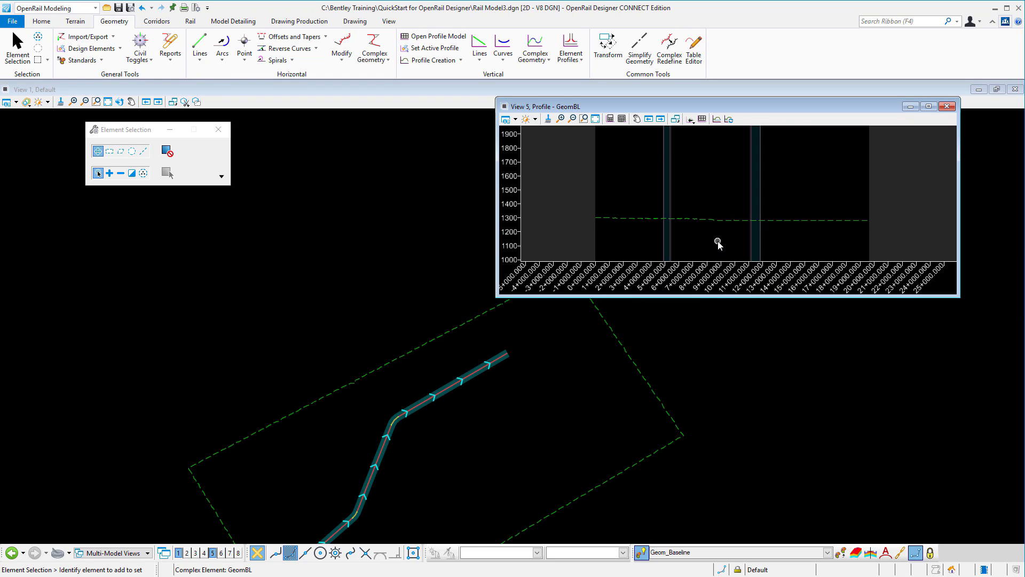
Move the alignment's end point and its upper PI south-east, making the last tangent about 8575 m long.
click(477, 356)
click(483, 350)
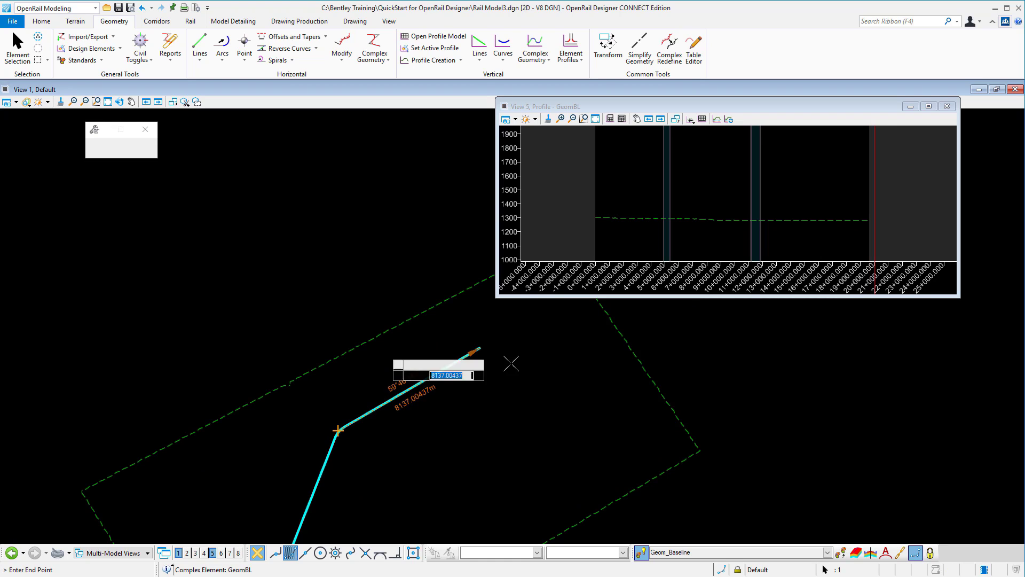
click(530, 379)
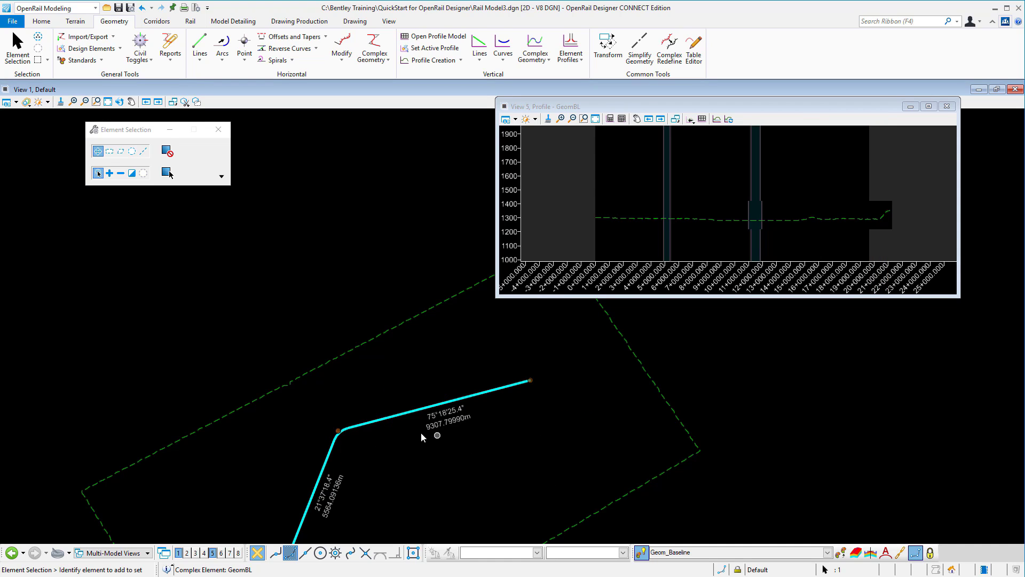
click(337, 429)
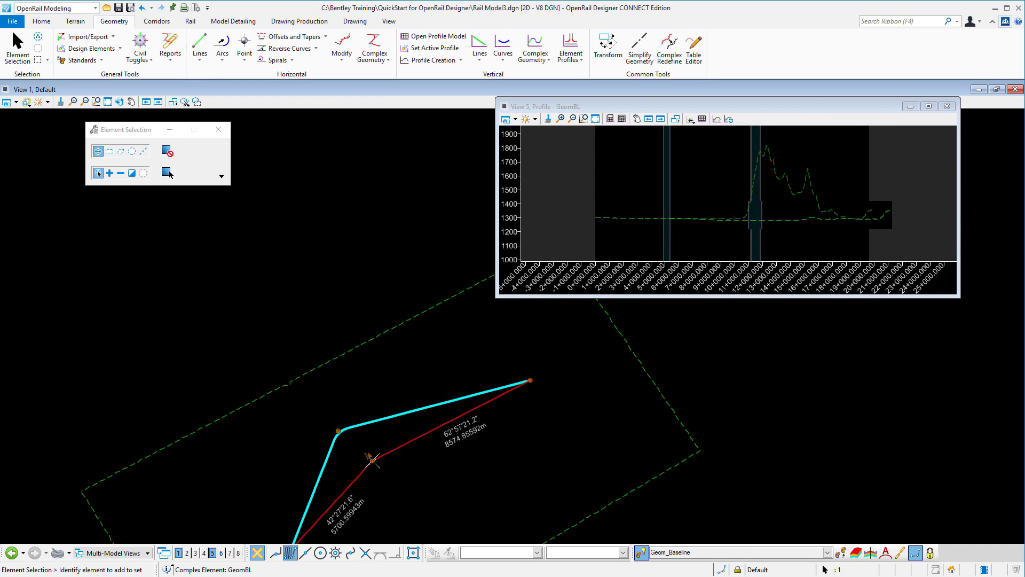
click(372, 460)
scroll(842, 240, down, 2)
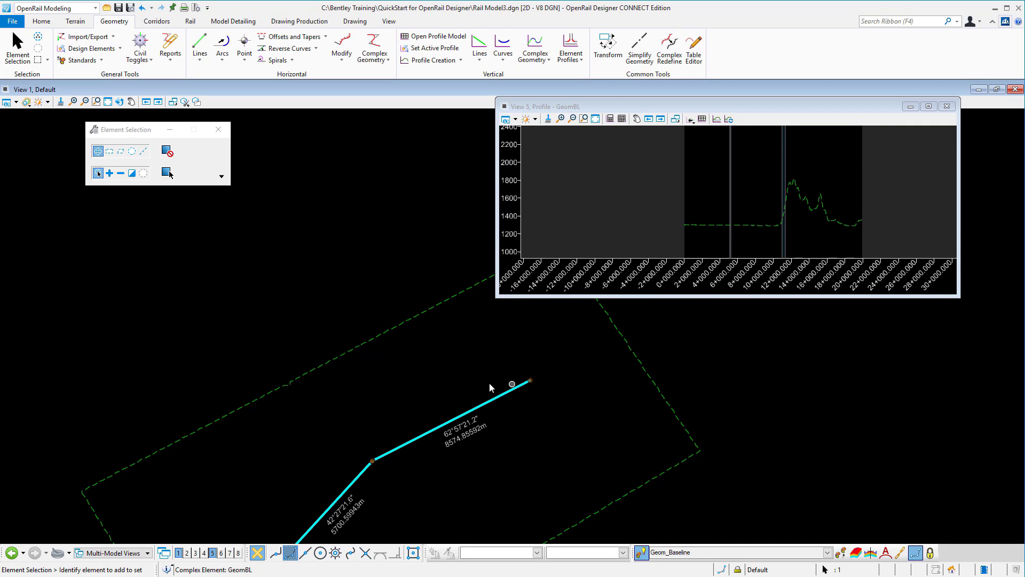
Enable Override Symbology on the UtahTerrain model and turn on its major contours.
click(266, 219)
scroll(265, 219, down, 1)
scroll(265, 220, down, 1)
scroll(300, 384, up, 2)
click(377, 449)
mouse_move(394, 441)
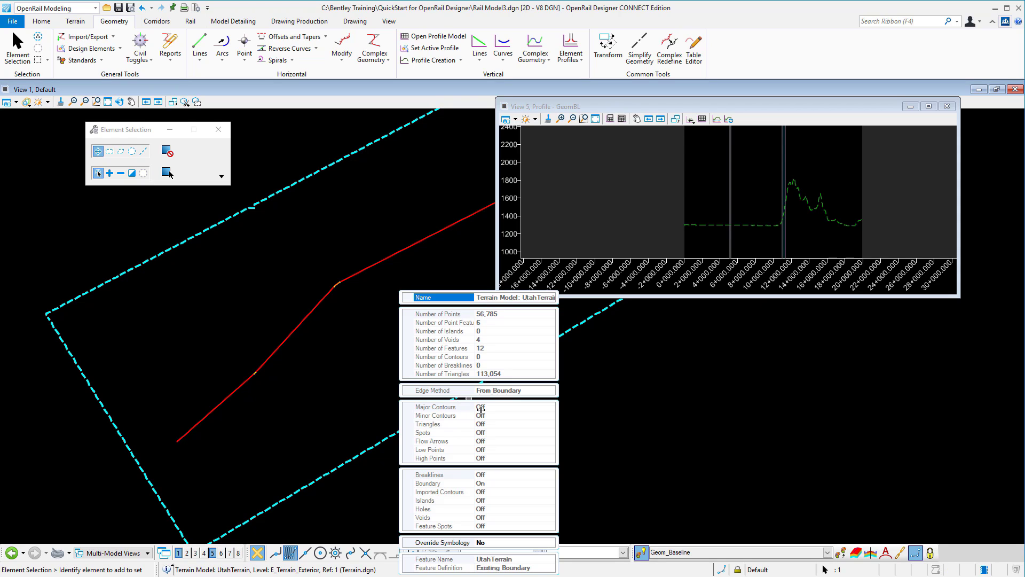
double_click(453, 540)
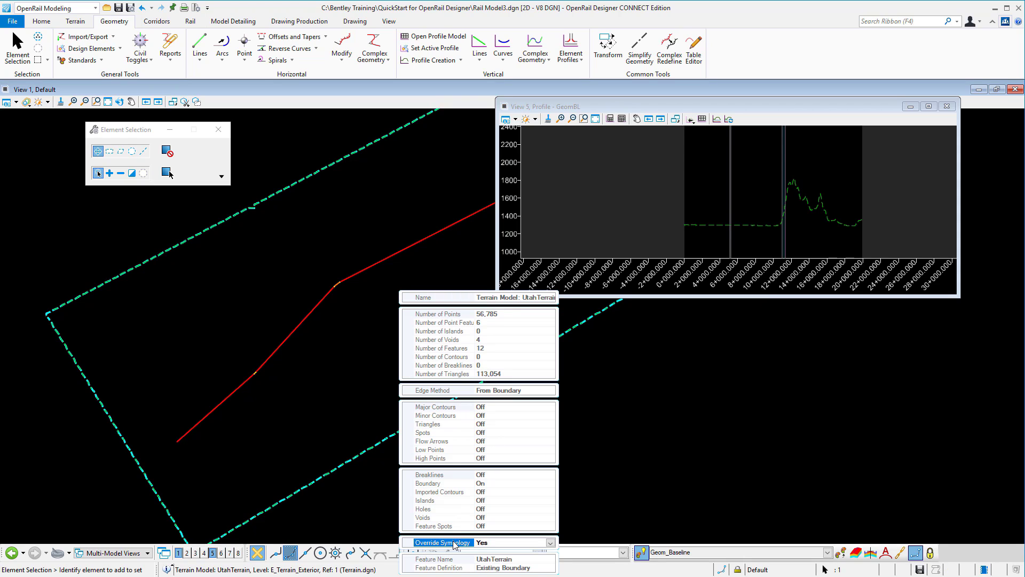
click(442, 409)
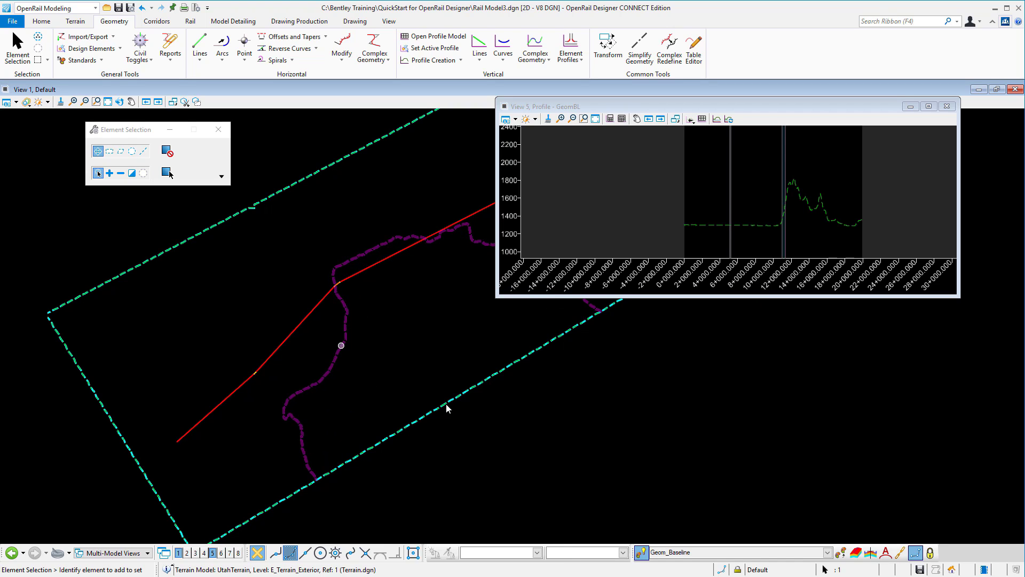
scroll(416, 370, down, 2)
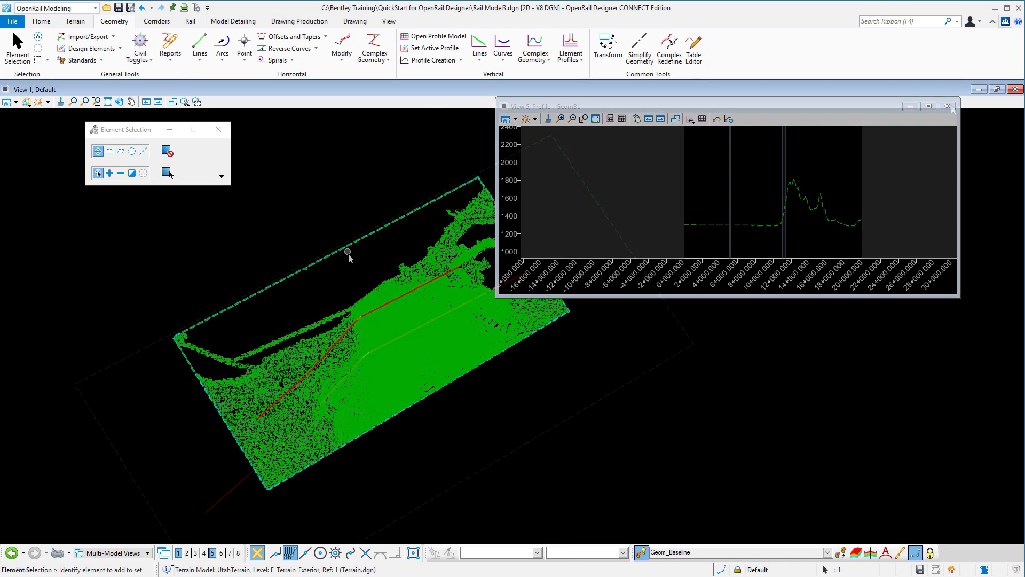
scroll(409, 374, up, 4)
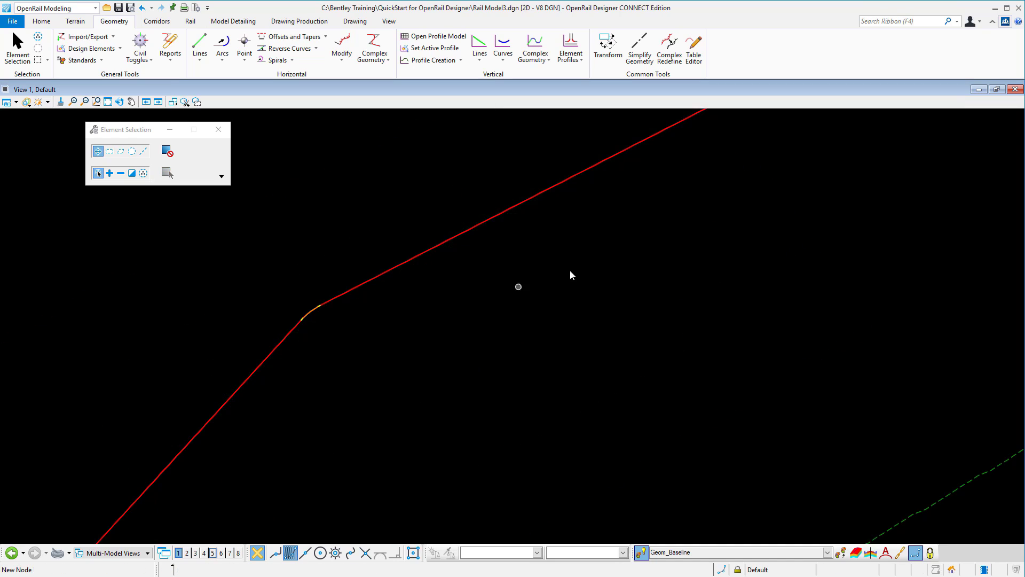
middle_drag(582, 267, 436, 420)
click(200, 59)
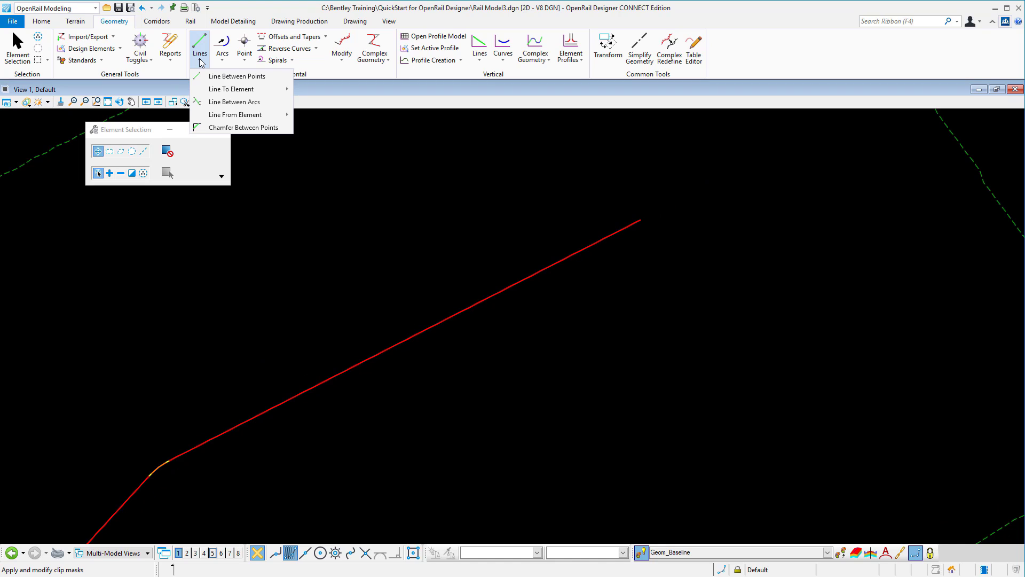
click(223, 61)
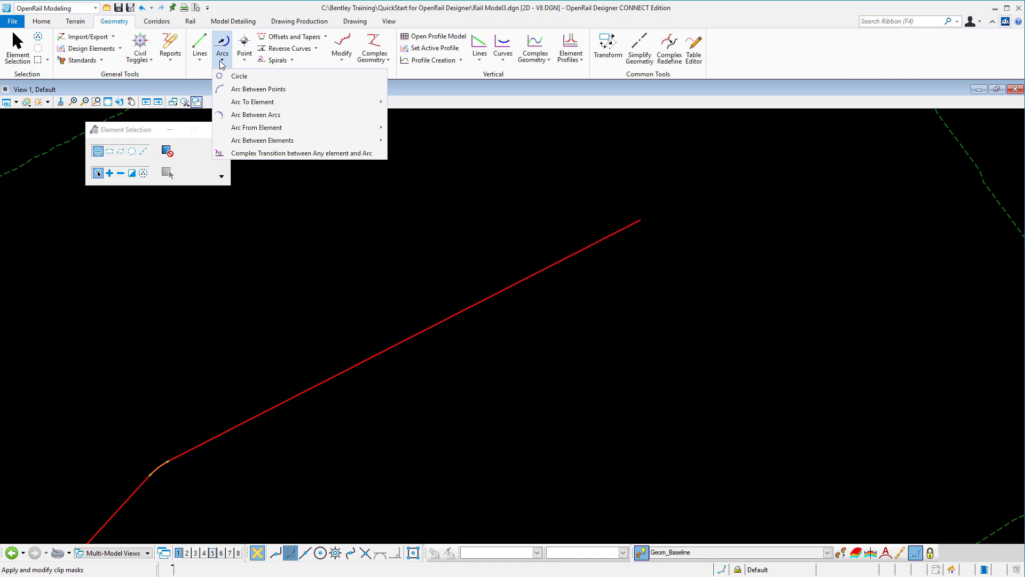
click(198, 70)
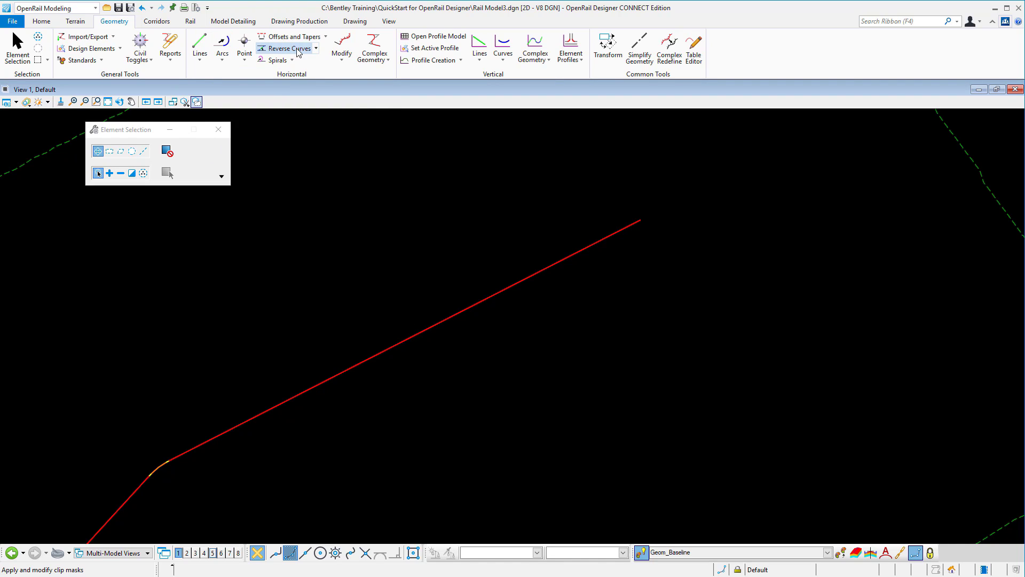
scroll(545, 244, down, 3)
scroll(348, 362, up, 3)
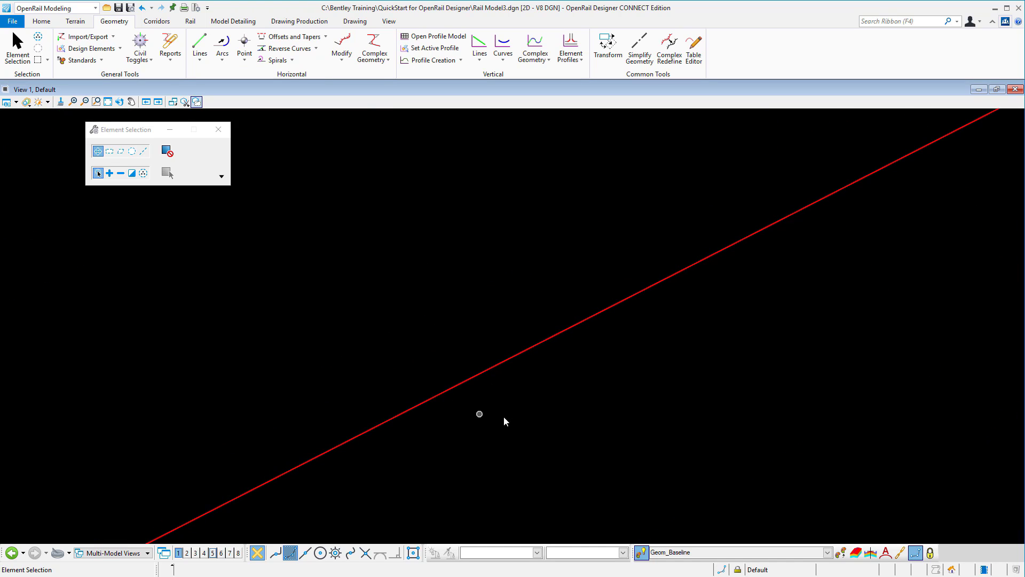
middle_drag(502, 395, 531, 327)
middle_drag(506, 373, 467, 410)
Start the Place Turnout command and browse its double and single turnout feature definition libraries.
click(197, 24)
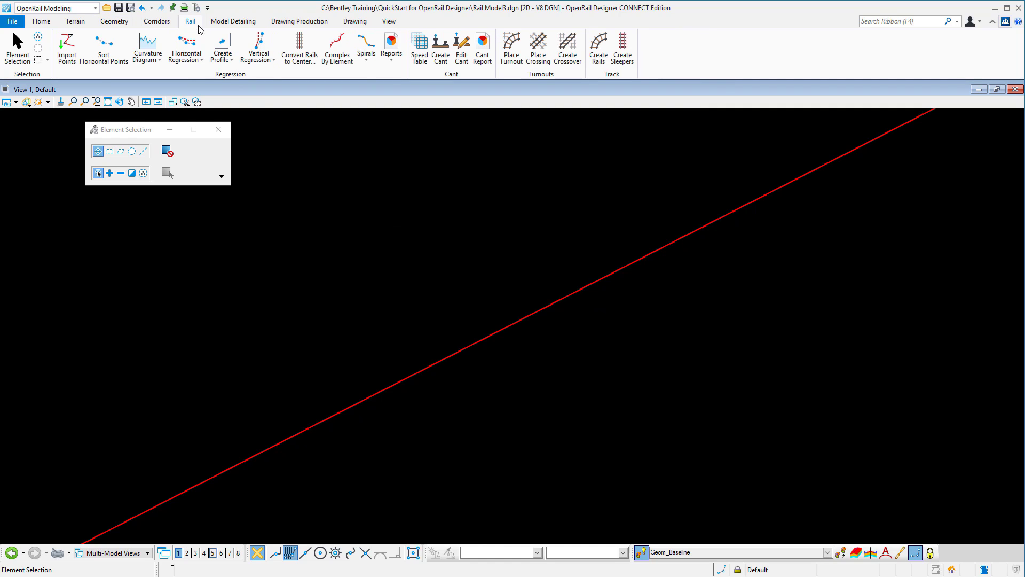
click(513, 58)
drag(117, 131, 427, 108)
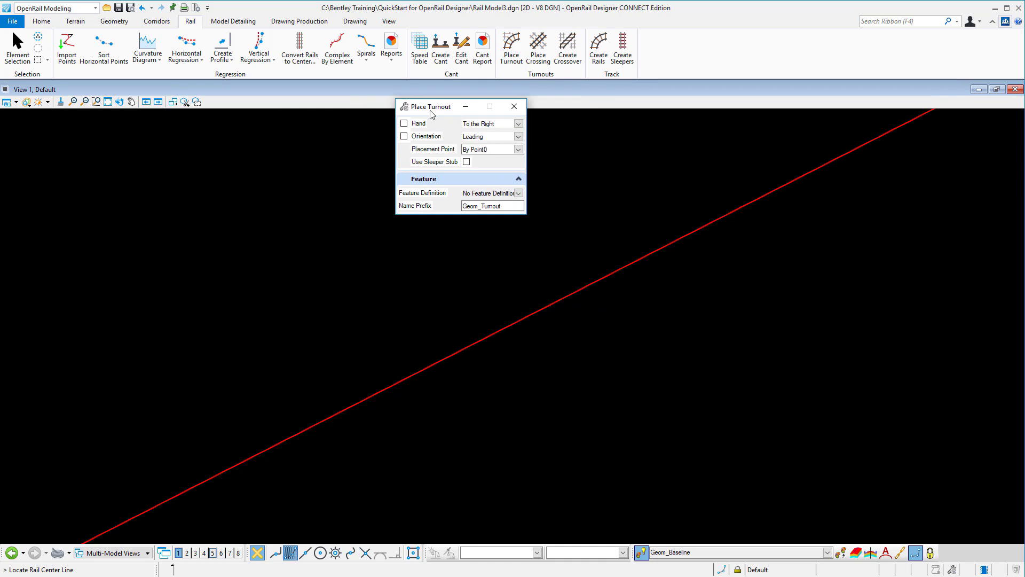
click(518, 194)
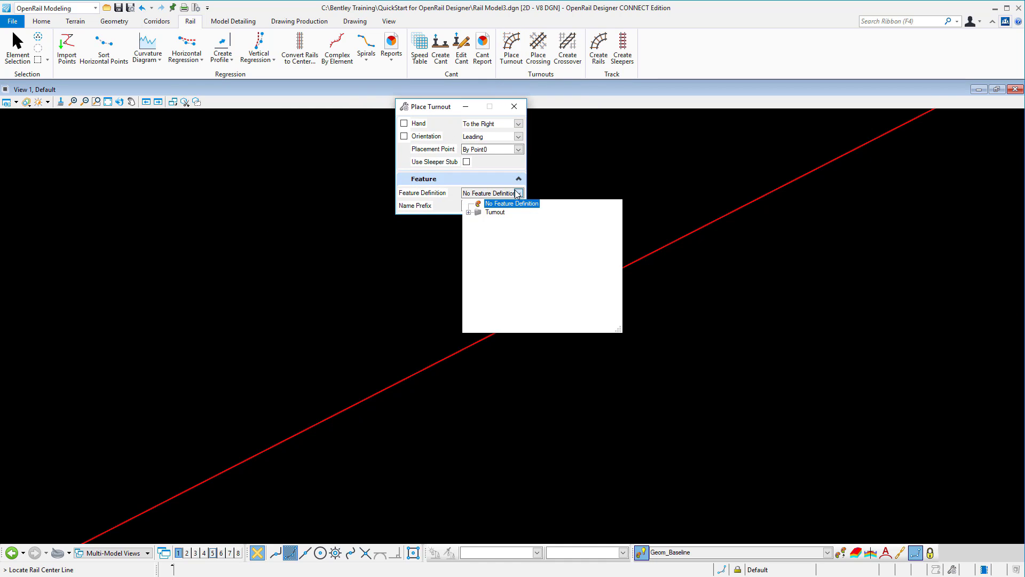
click(470, 212)
click(479, 229)
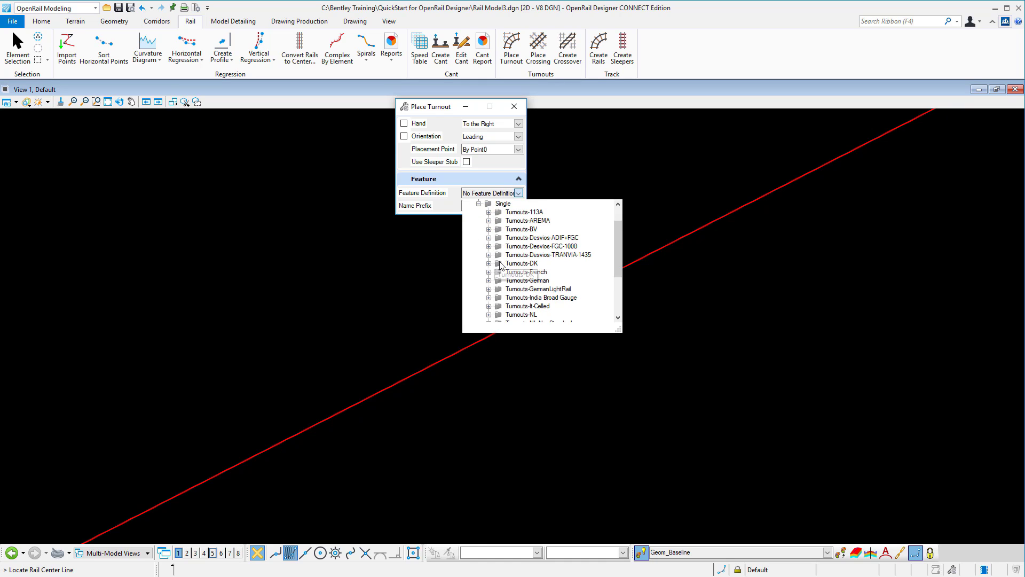
scroll(501, 265, up, 1)
click(480, 221)
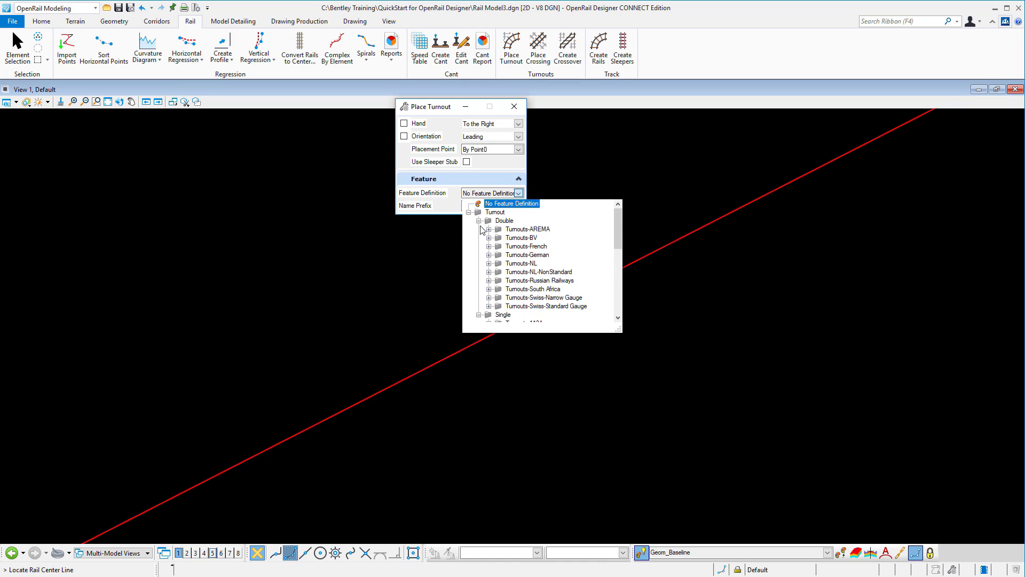
scroll(560, 278, down, 6)
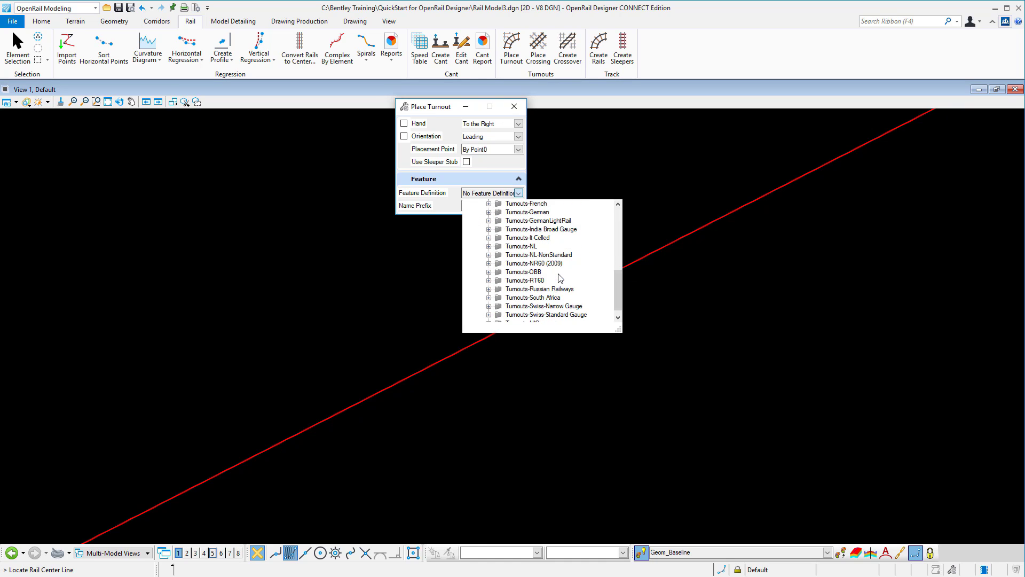
scroll(560, 278, up, 6)
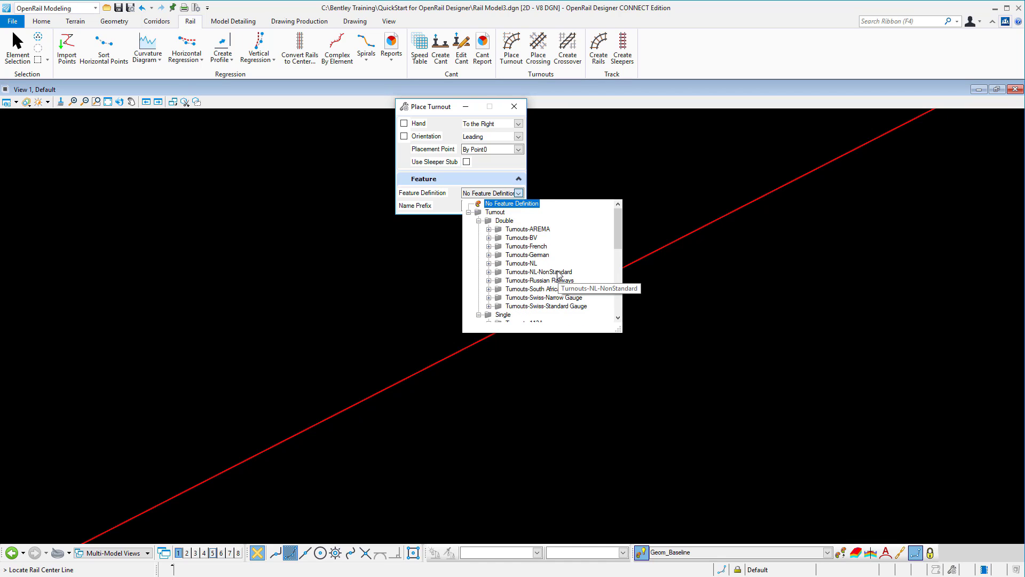
key(Escape)
Start the Place Crossing command and examine the crossing types among its feature definitions.
click(538, 48)
click(519, 193)
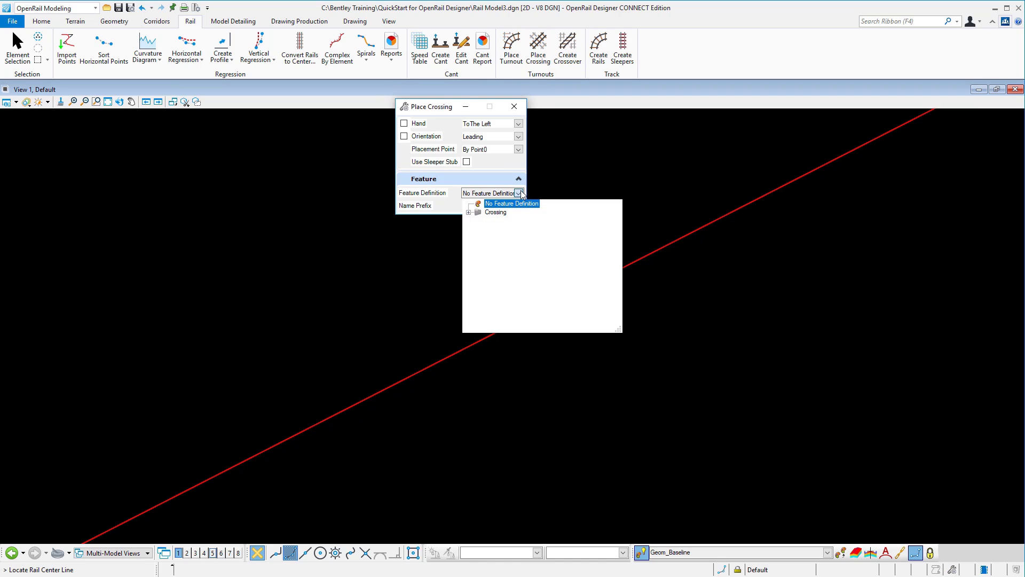
click(468, 212)
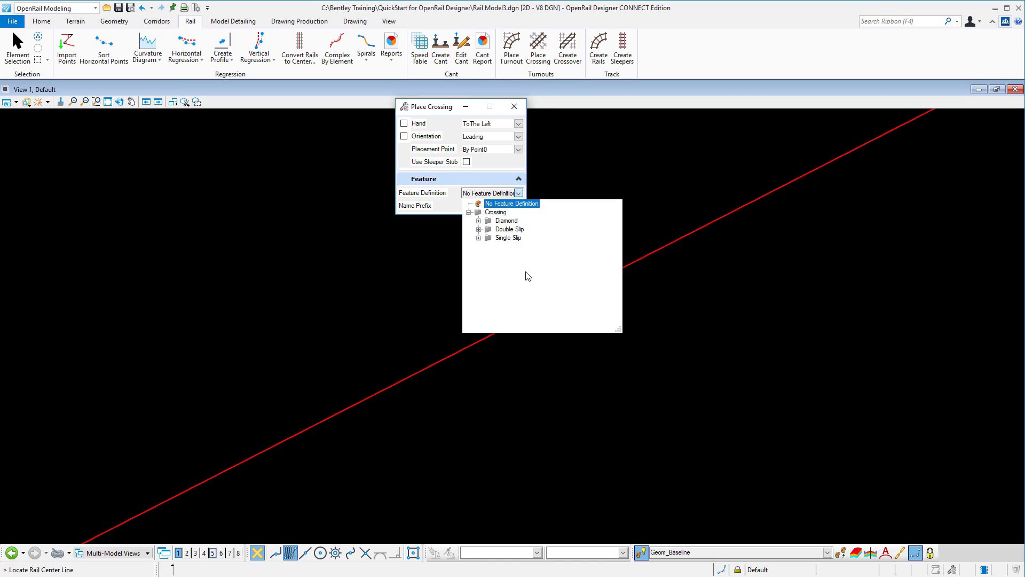
click(547, 136)
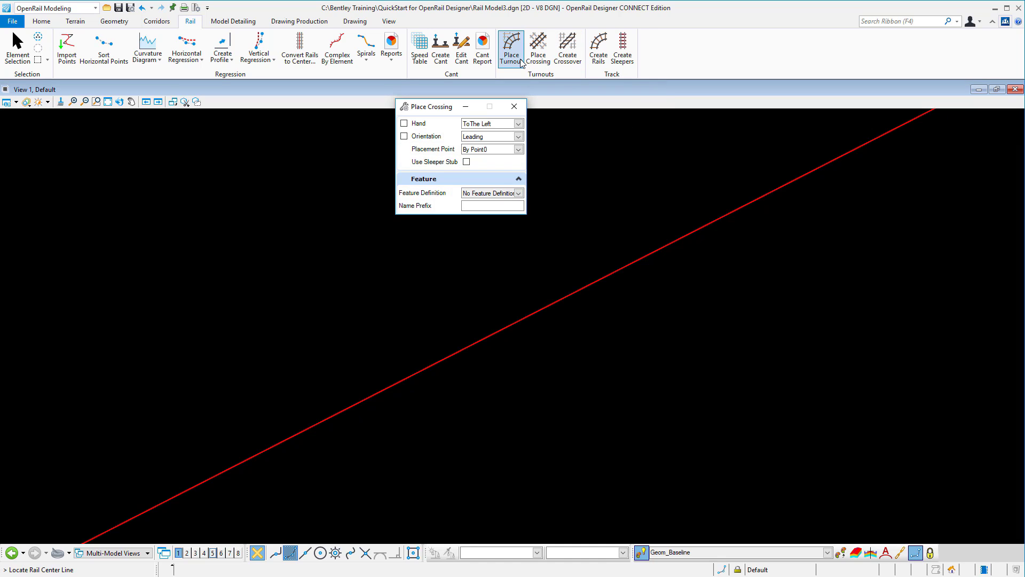
Start Place Turnout with the single German turnout e493009 as the feature definition.
click(512, 48)
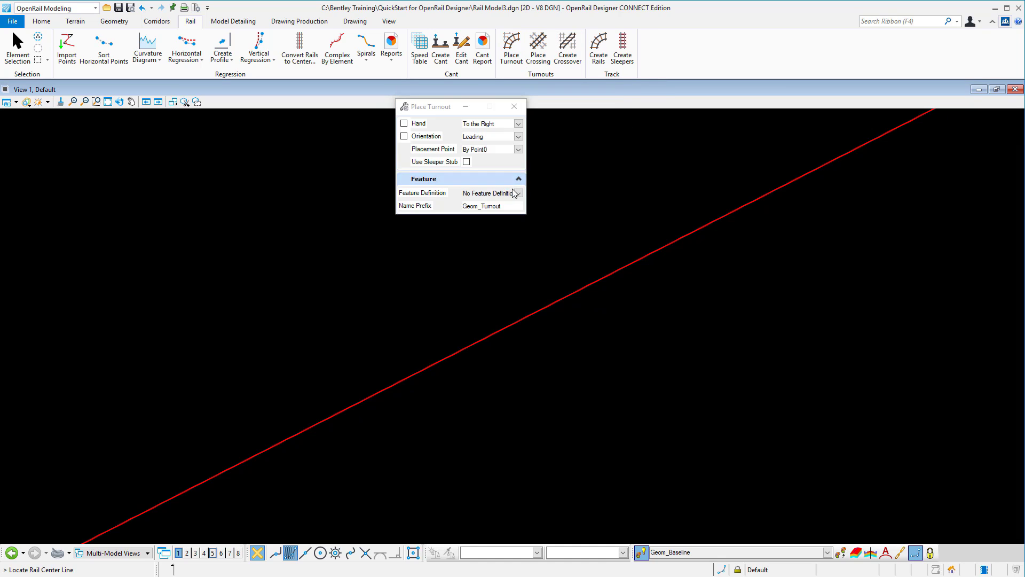
click(519, 193)
click(469, 213)
click(479, 229)
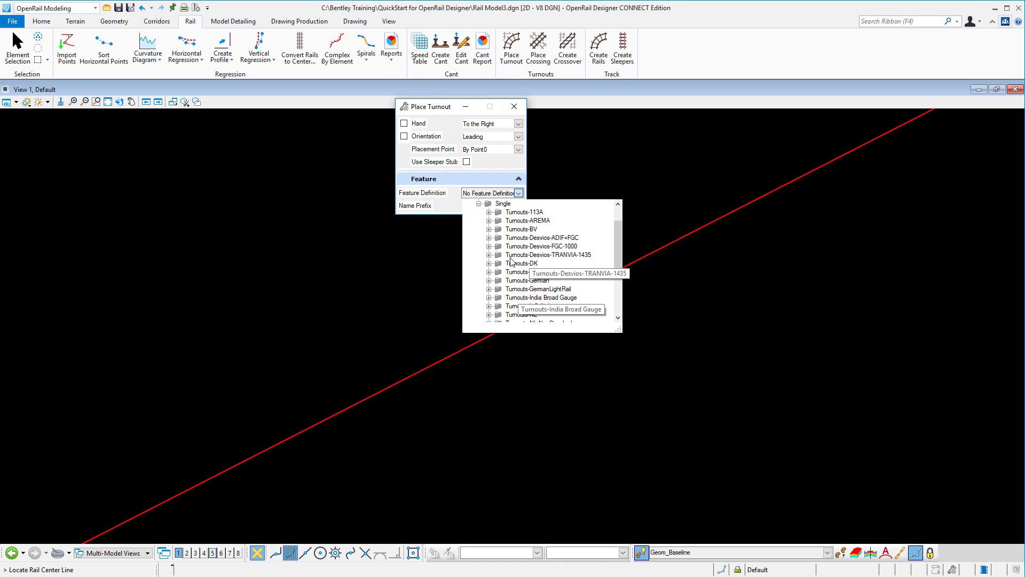
click(488, 255)
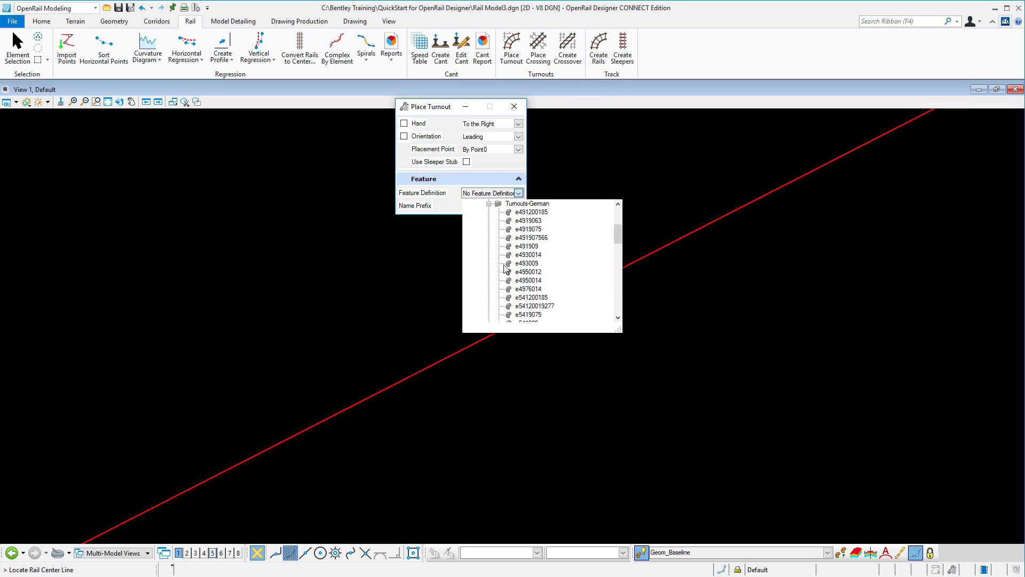
click(529, 263)
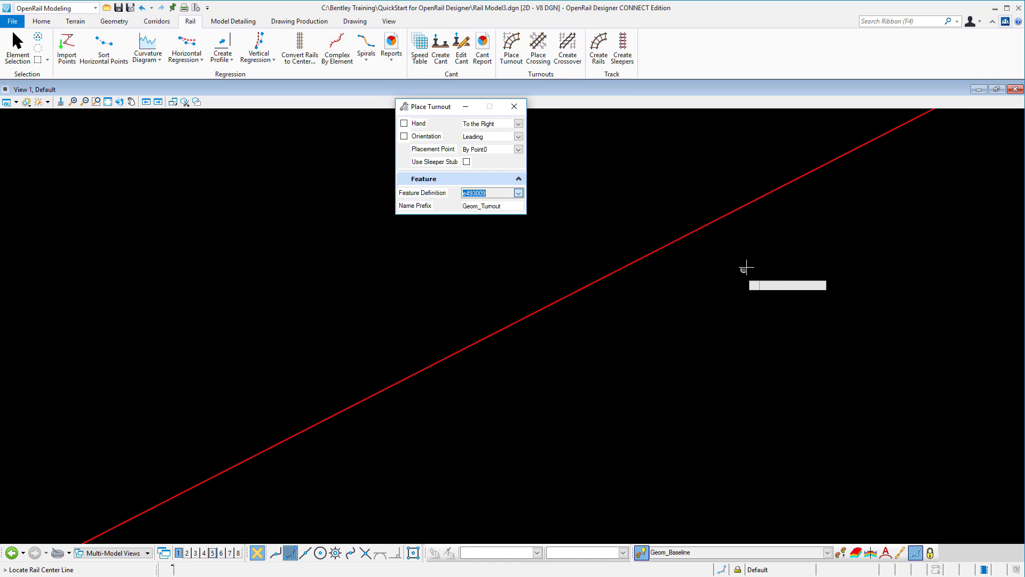
Place the turnout on the alignment's last tangent with its toe near station 12+855, left-handed and leading.
scroll(747, 267, down, 2)
scroll(405, 413, up, 2)
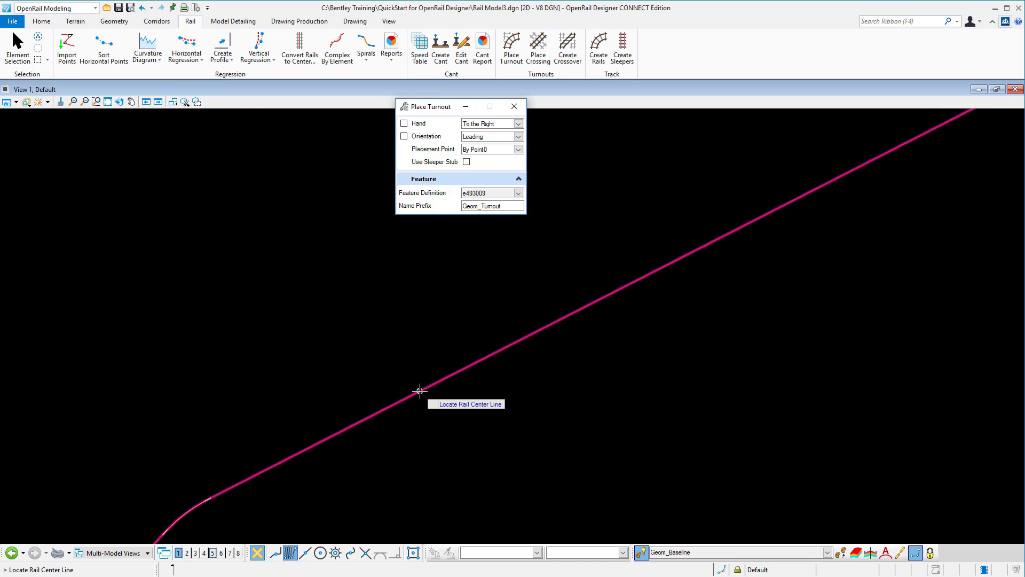
click(419, 392)
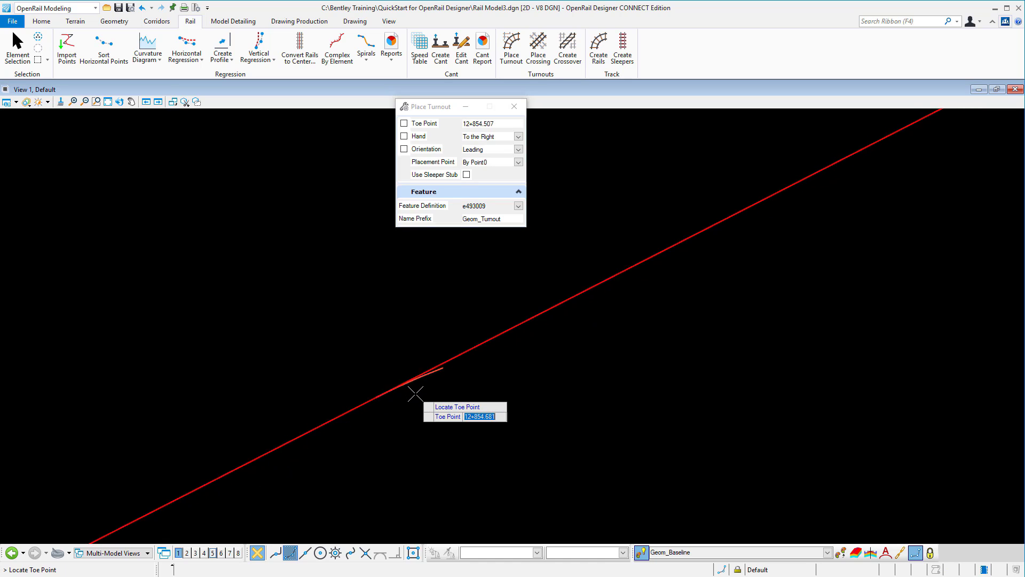
click(398, 328)
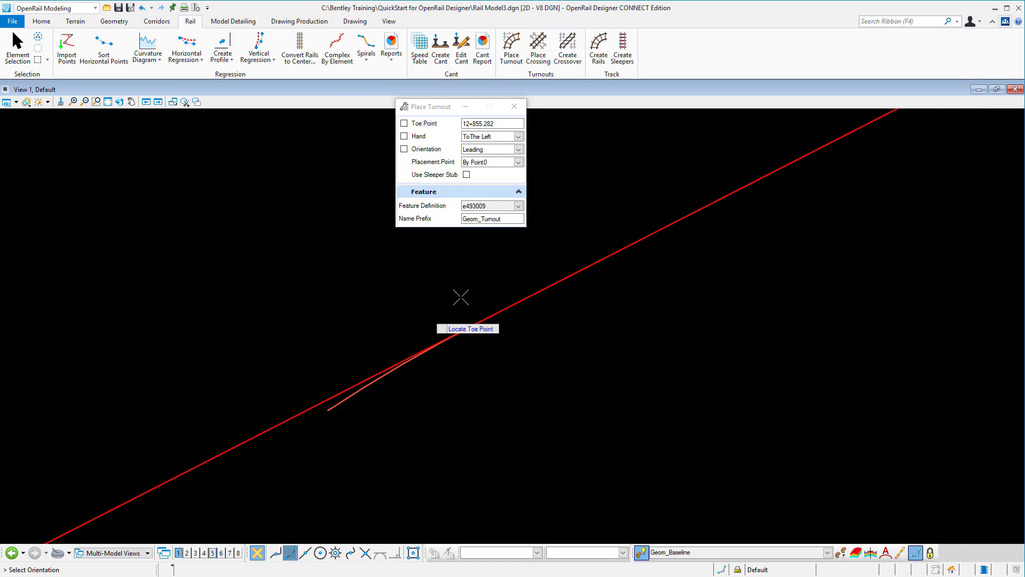
click(507, 261)
key(Escape)
Create an unmirrored Single Offset Partial of the alignment at -5 m, running from the turnout to a distance of about 13198 m.
scroll(325, 395, down, 2)
middle_drag(490, 350, 439, 405)
click(114, 22)
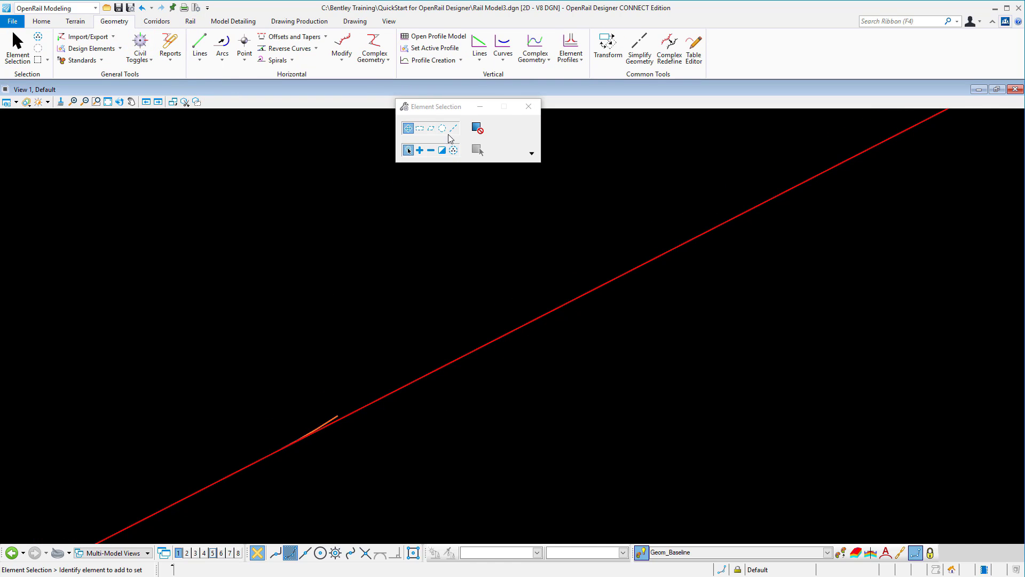
click(326, 38)
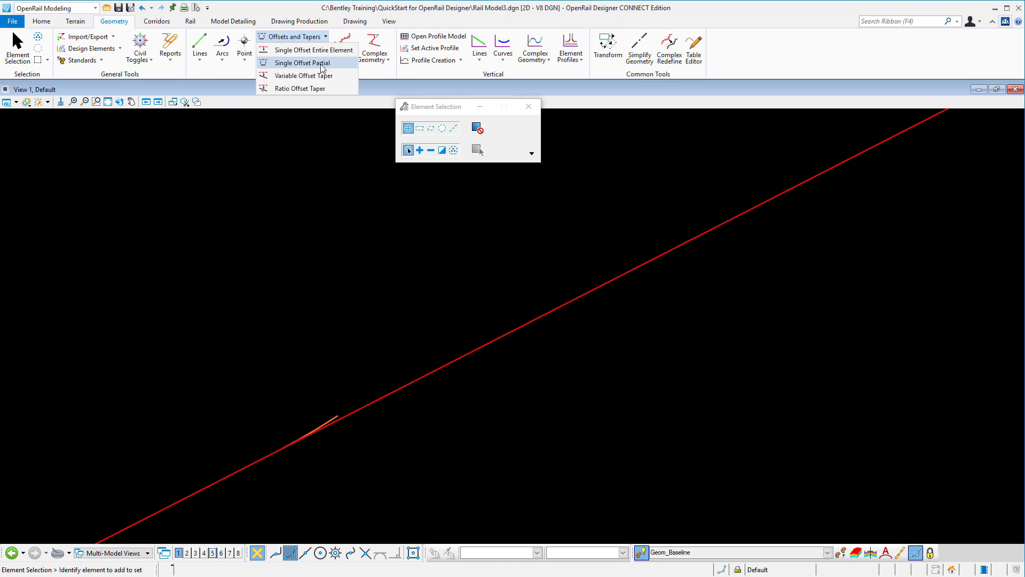
click(303, 63)
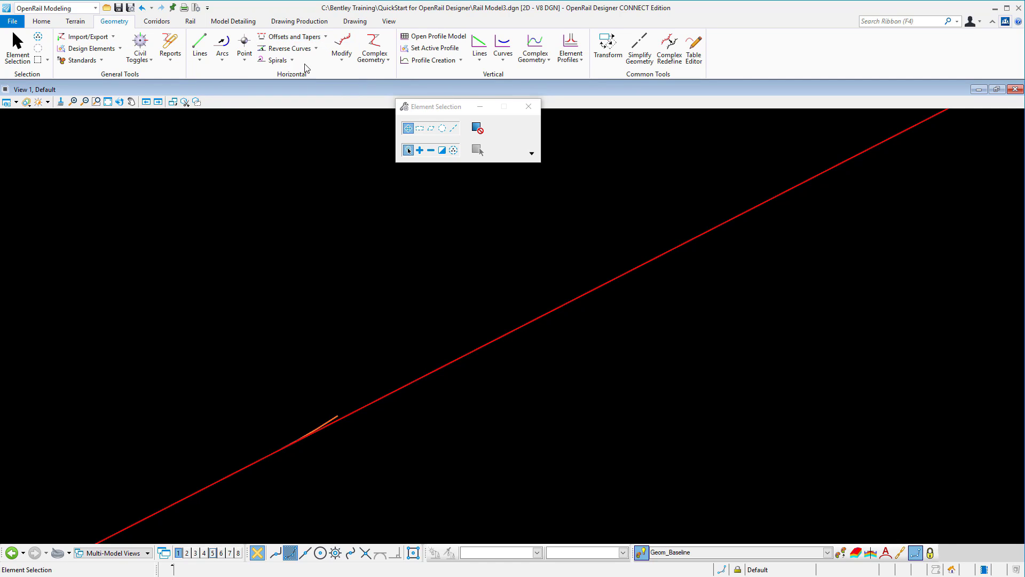
click(436, 373)
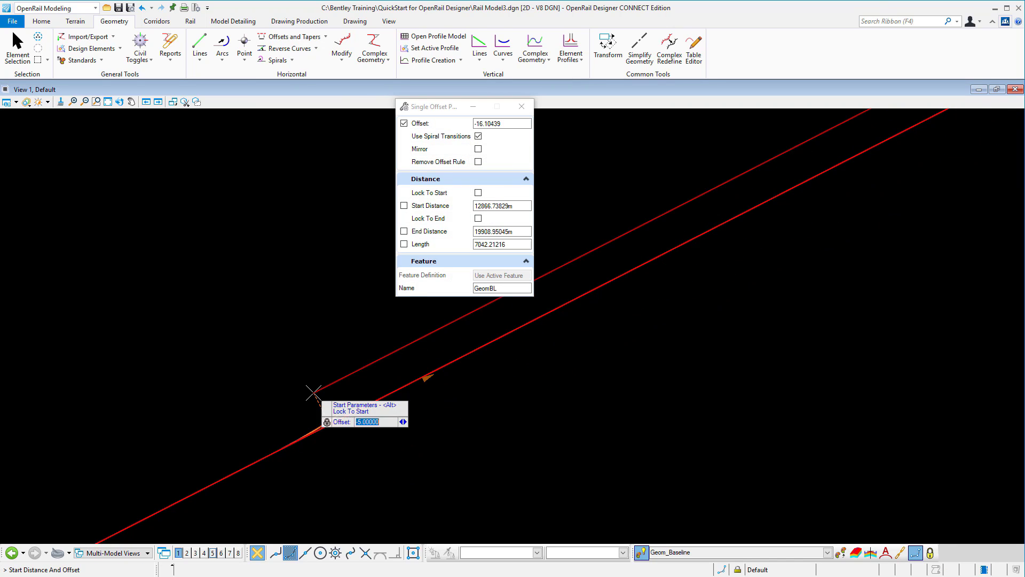
key(Return)
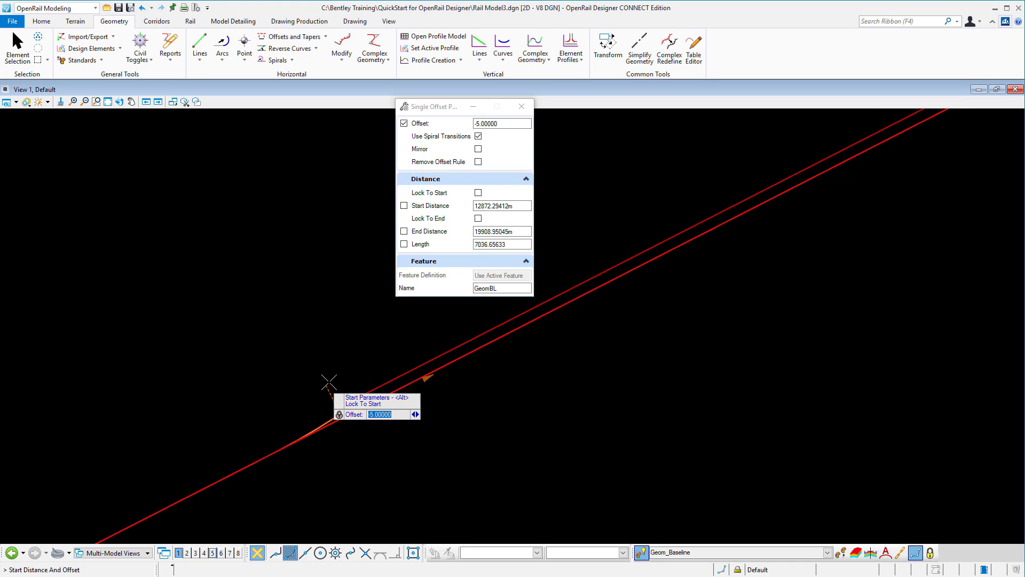
click(273, 433)
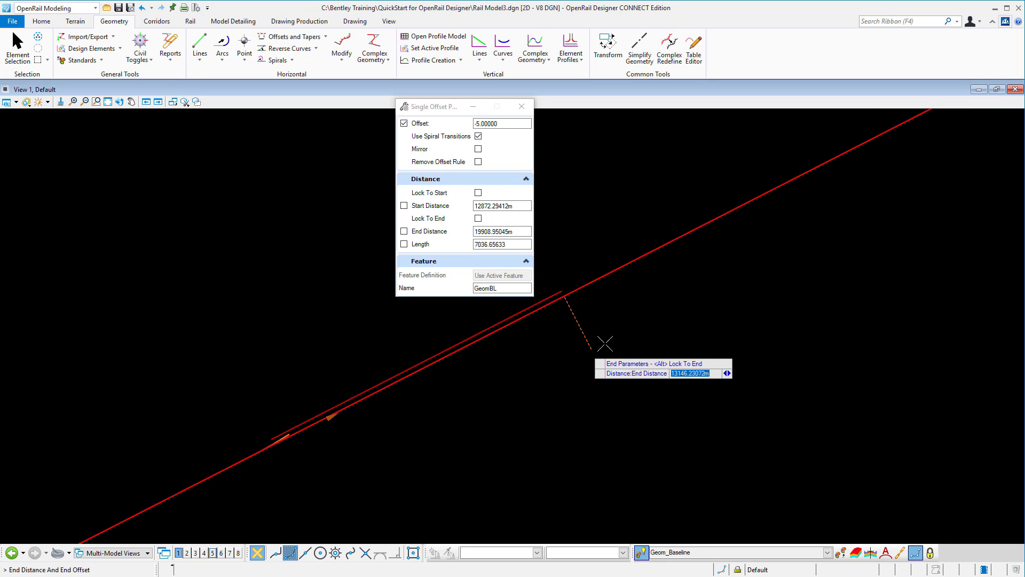
click(646, 328)
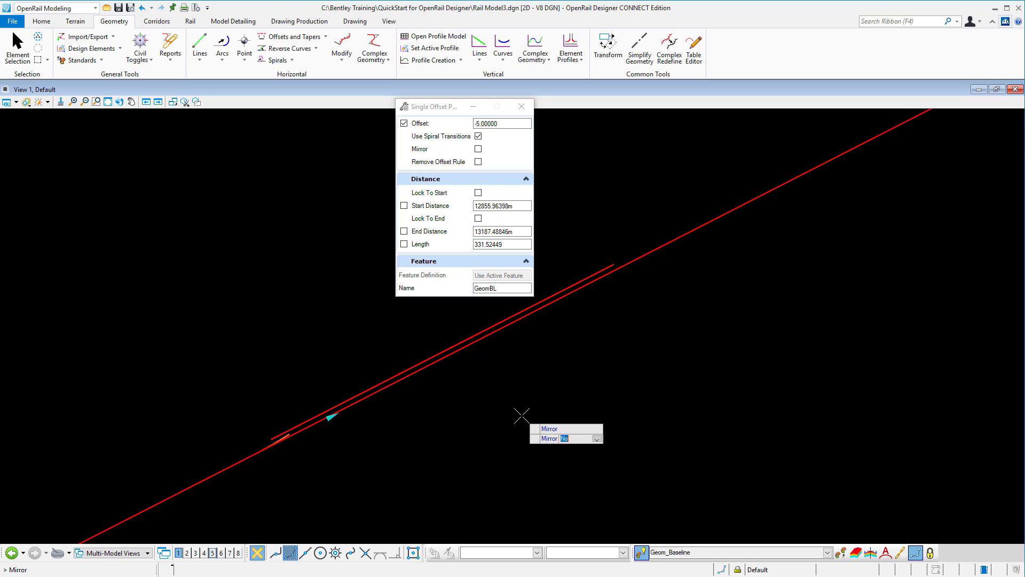
click(408, 440)
scroll(262, 441, up, 4)
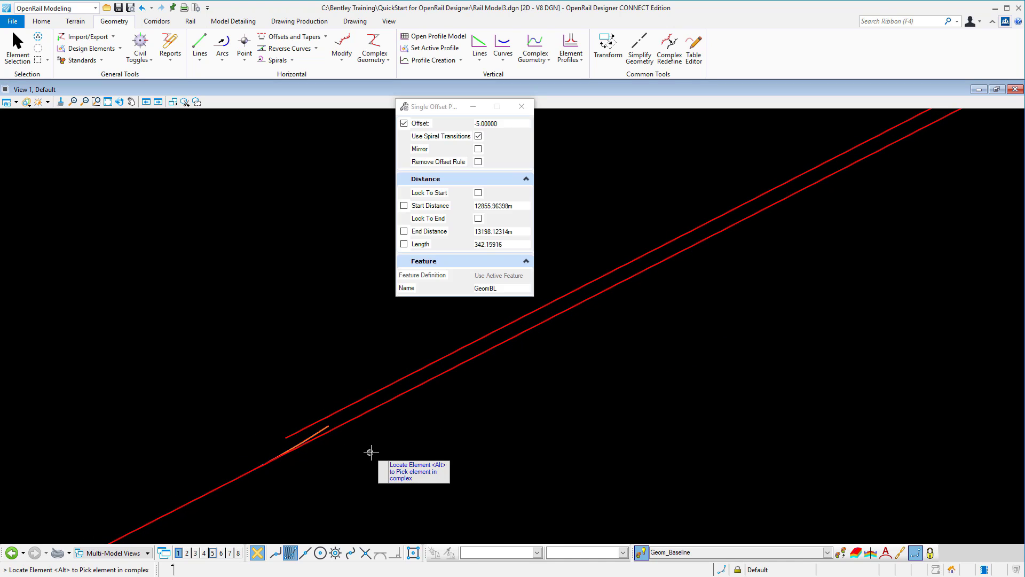
key(Escape)
Draw a Simple Line From Element about 54 m long from the turnout's diverging end, crossing the offset track line.
scroll(415, 262, up, 1)
scroll(309, 487, up, 1)
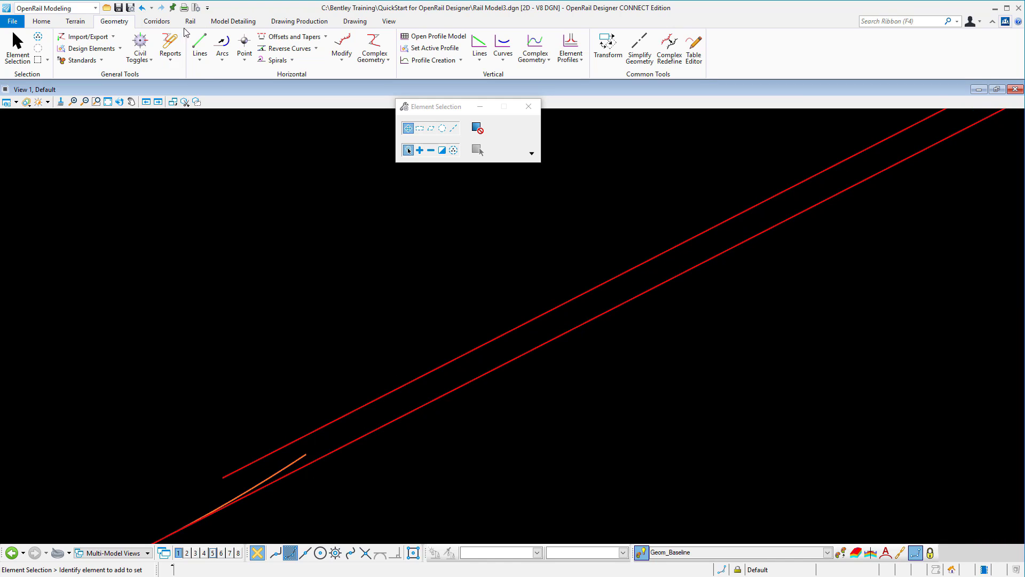
click(208, 63)
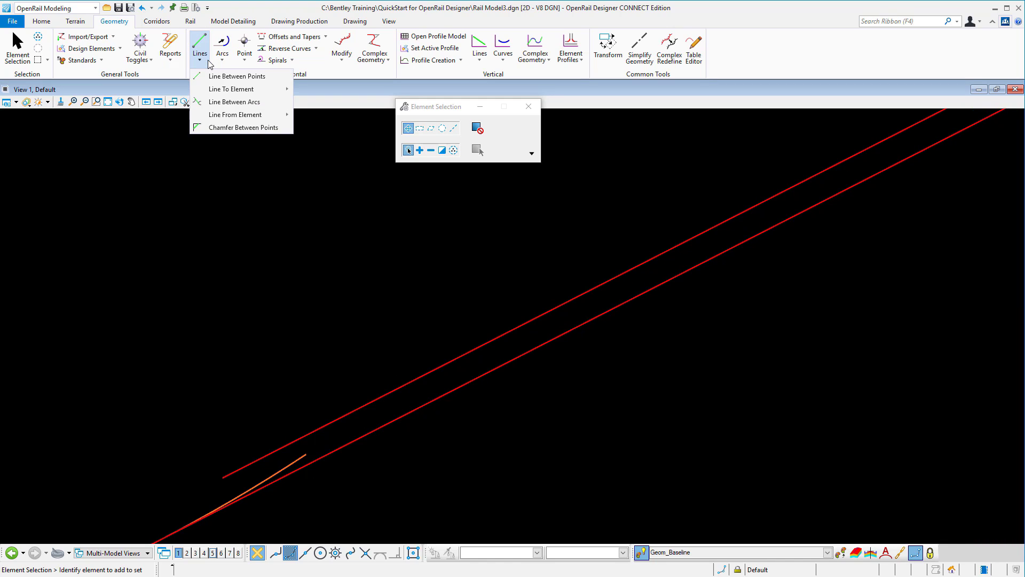
mouse_move(246, 114)
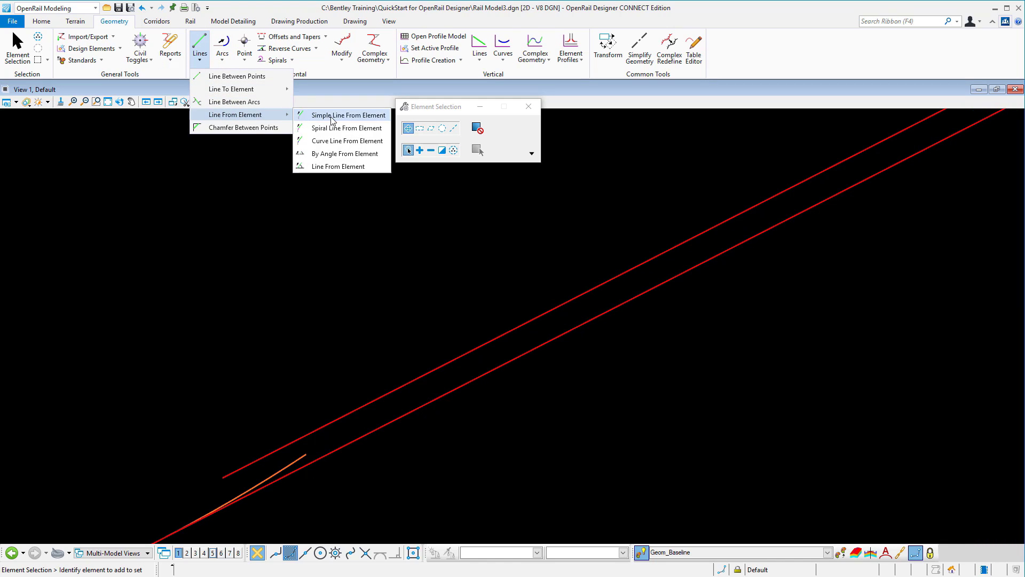
click(332, 116)
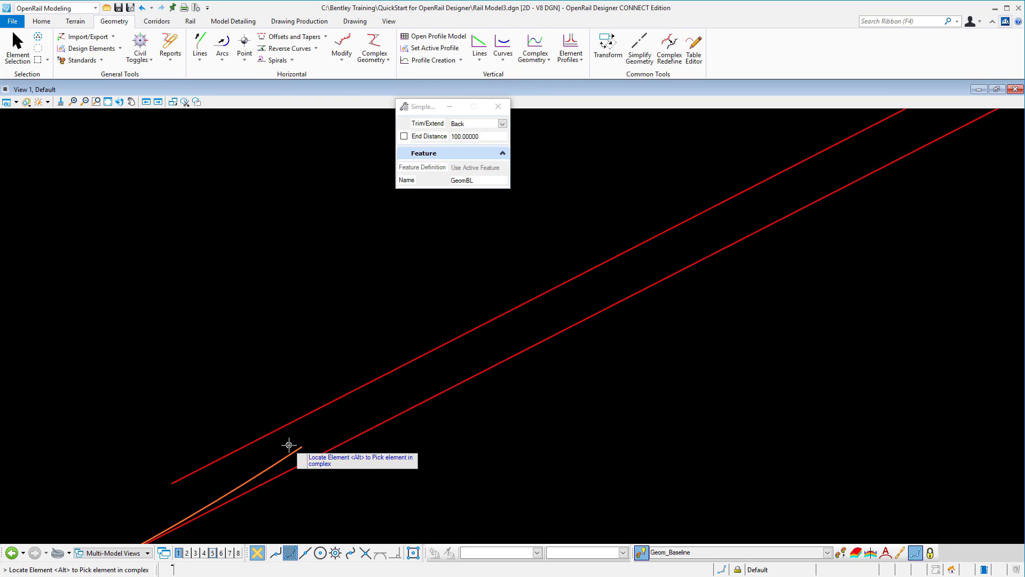
click(303, 447)
scroll(272, 486, down, 3)
click(489, 430)
click(491, 427)
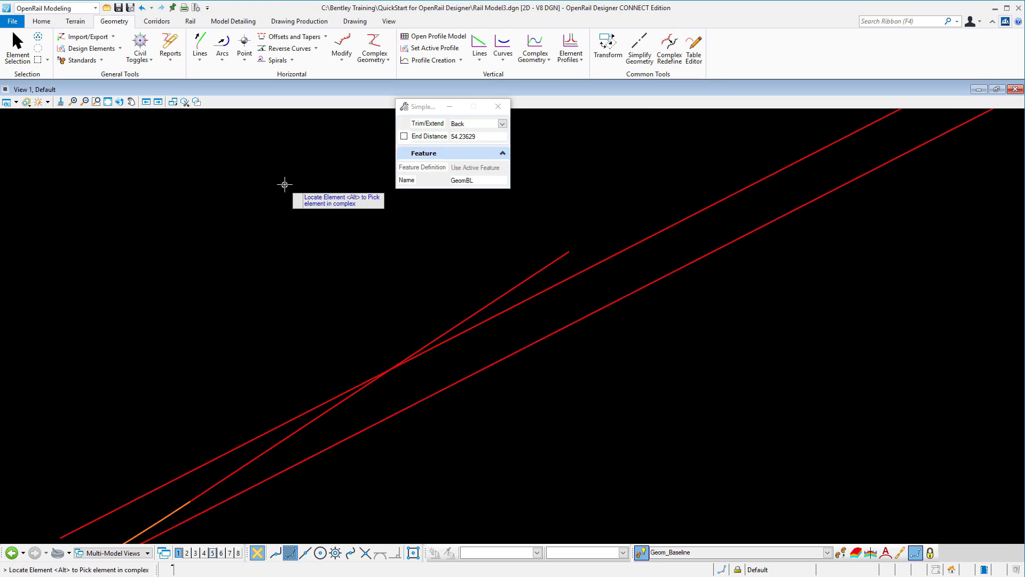
Connect the line from the turnout to the offset track with a Simple Arc Between Elements of 300 m radius, trimming both elements.
click(219, 63)
click(219, 63)
click(222, 56)
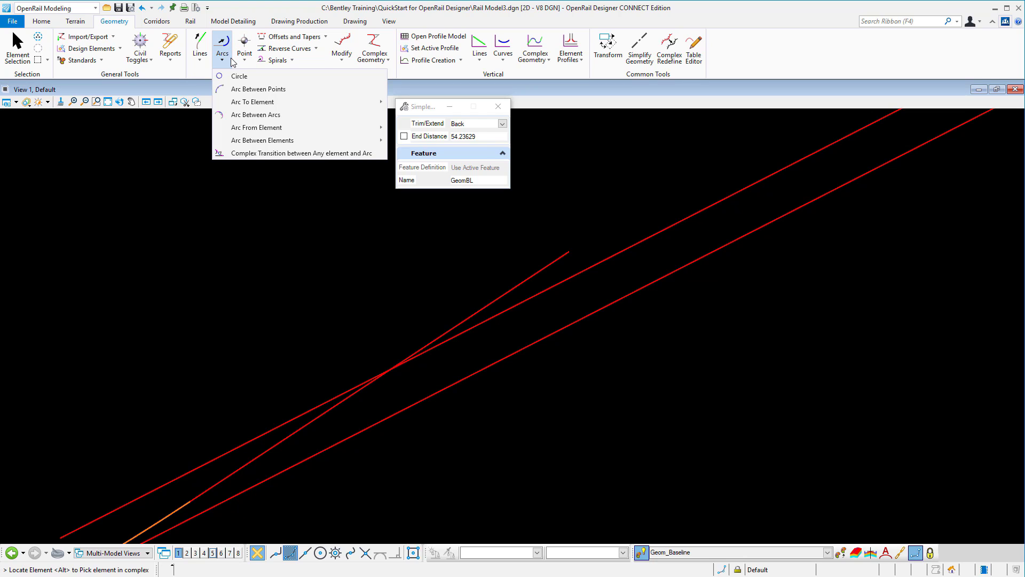
mouse_move(277, 140)
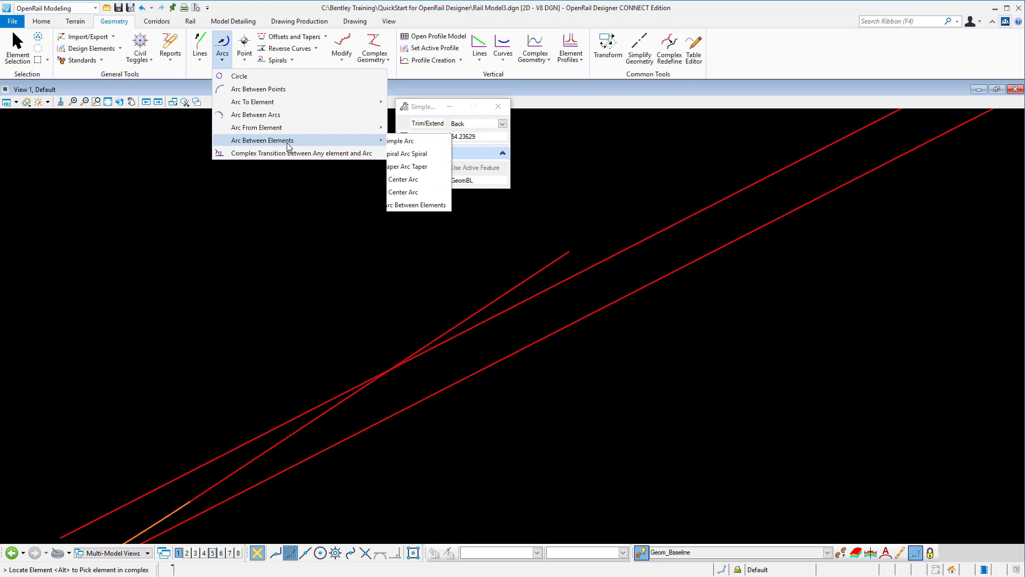
click(424, 141)
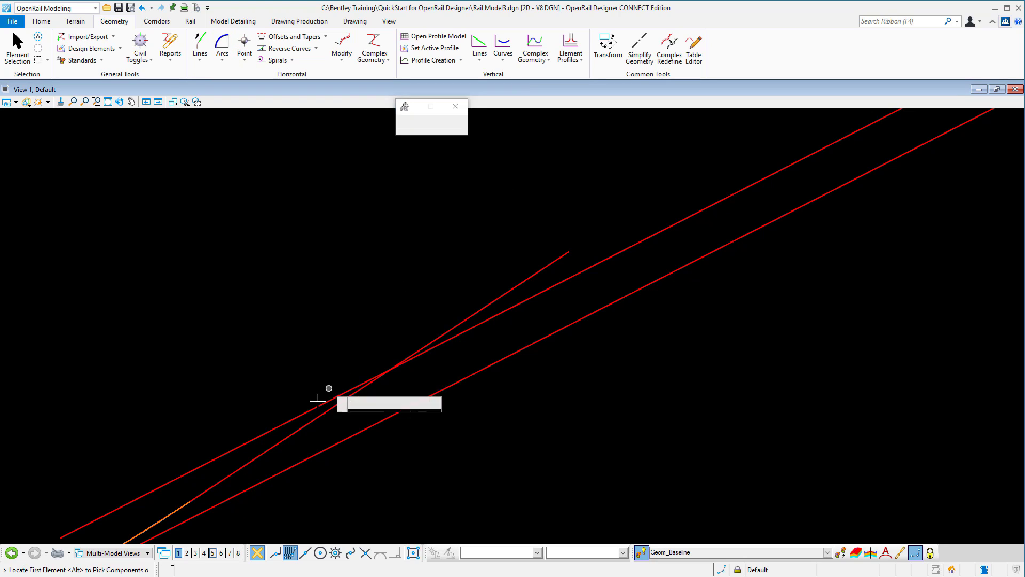
click(458, 335)
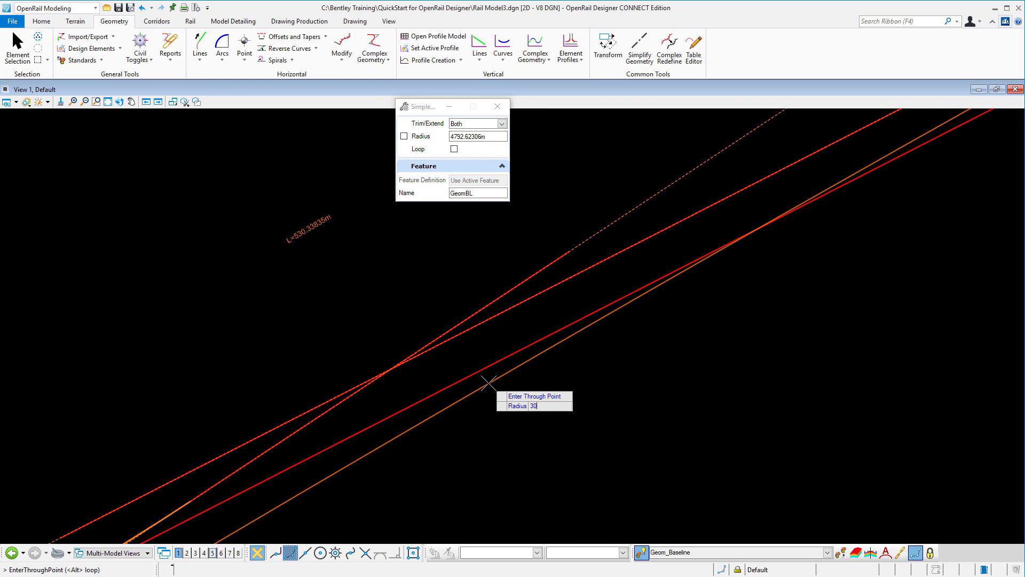
key(Return)
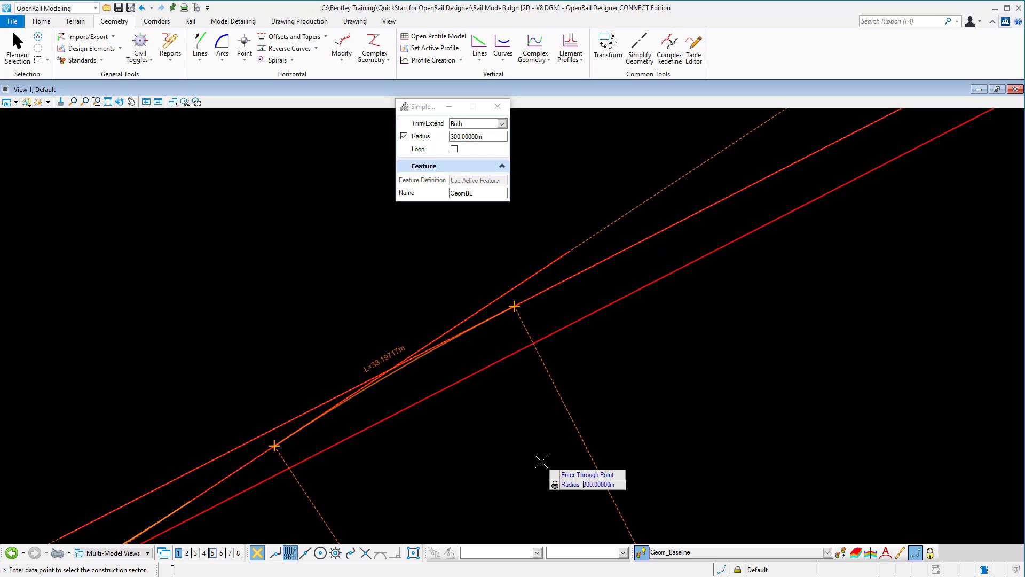
click(542, 461)
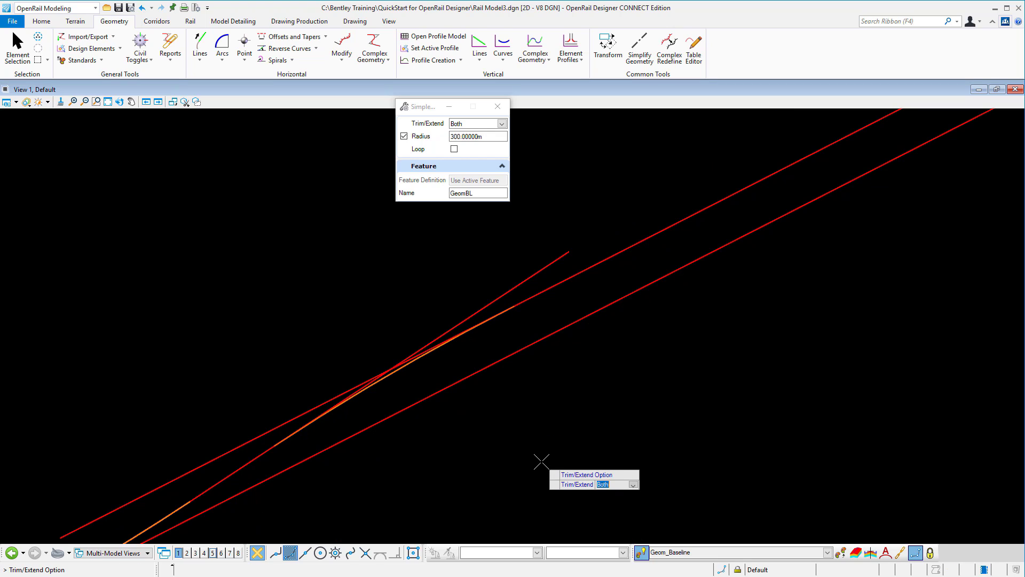
click(576, 391)
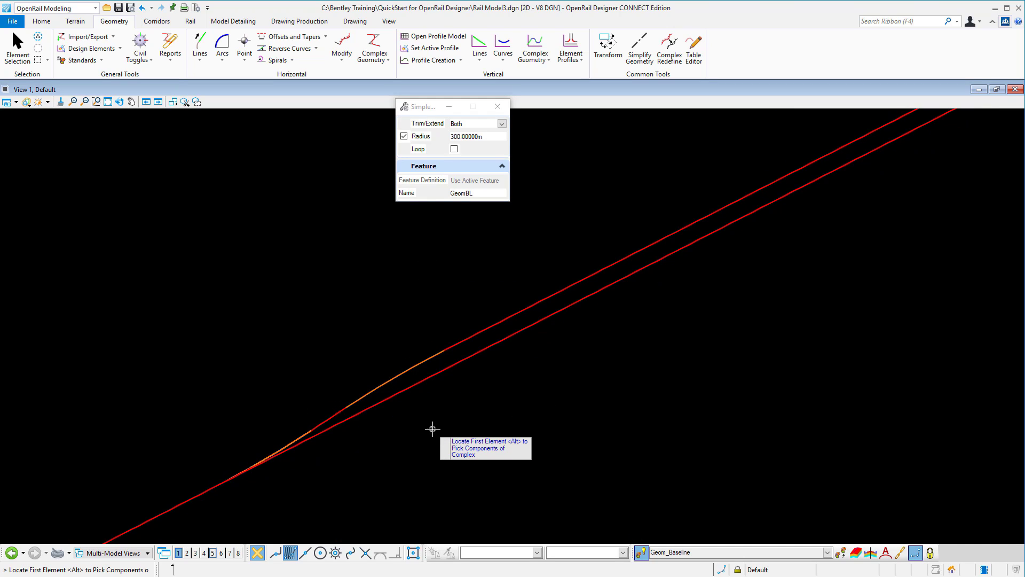
scroll(432, 429, down, 2)
scroll(383, 406, down, 2)
key(Escape)
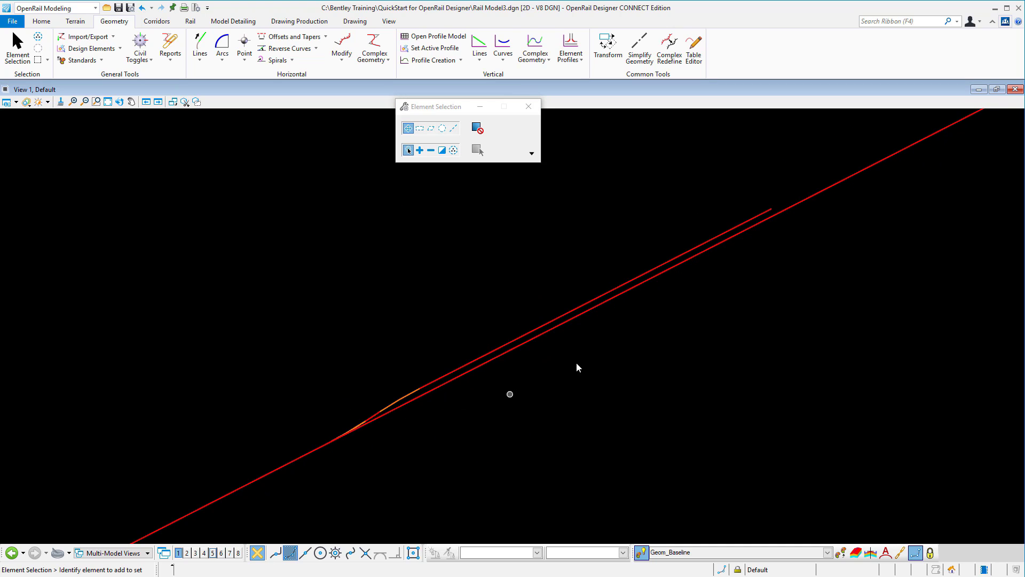
Shorten the main alignment's last tangent to about 3175 m by moving its end point closer to the turnout.
scroll(405, 449, up, 2)
scroll(401, 407, up, 2)
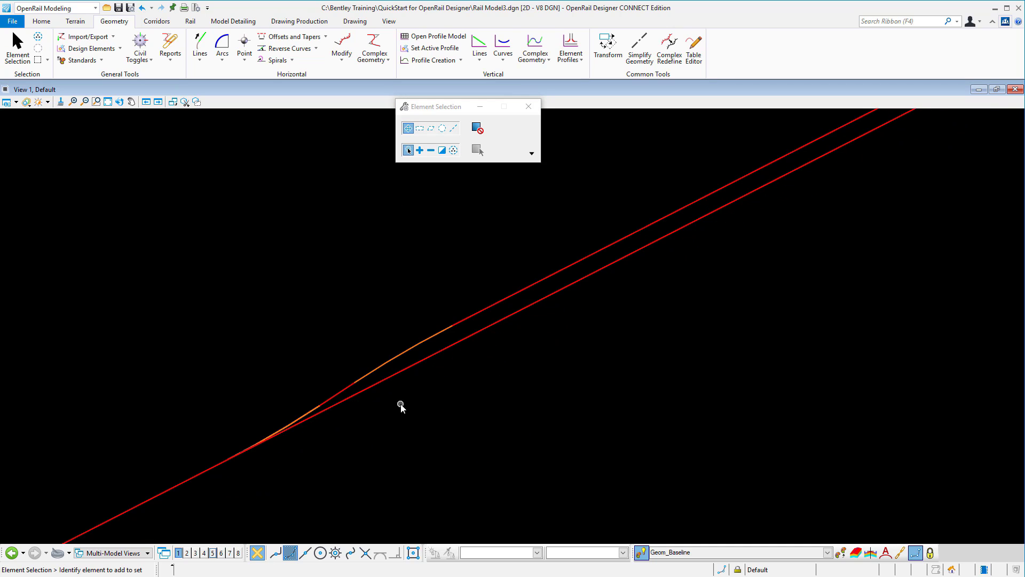
scroll(275, 400, down, 4)
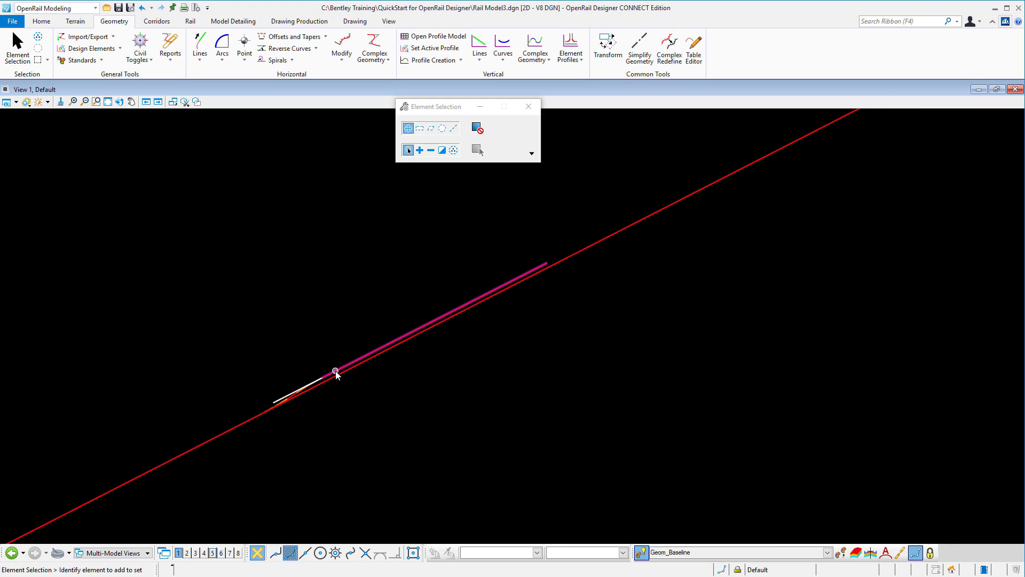
scroll(333, 394, down, 2)
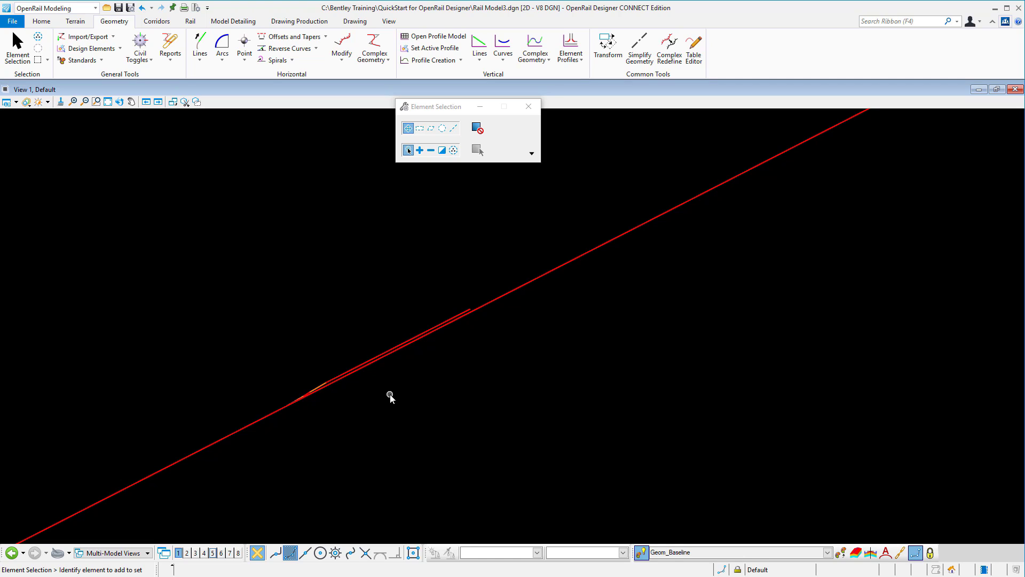
scroll(330, 417, down, 1)
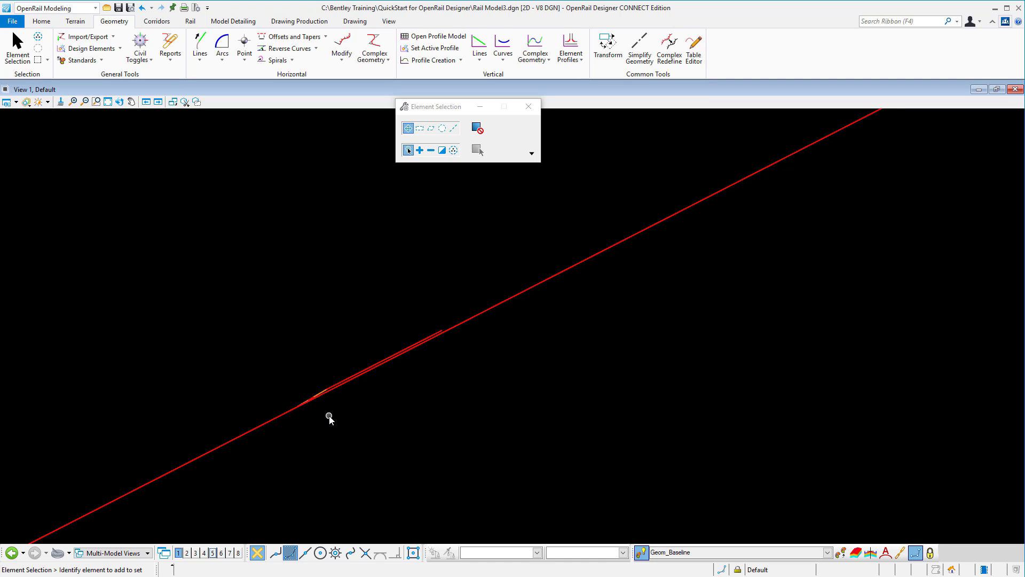
scroll(329, 416, down, 2)
scroll(342, 417, down, 3)
scroll(434, 404, down, 4)
scroll(408, 415, up, 2)
scroll(812, 182, down, 2)
click(904, 137)
scroll(909, 132, up, 1)
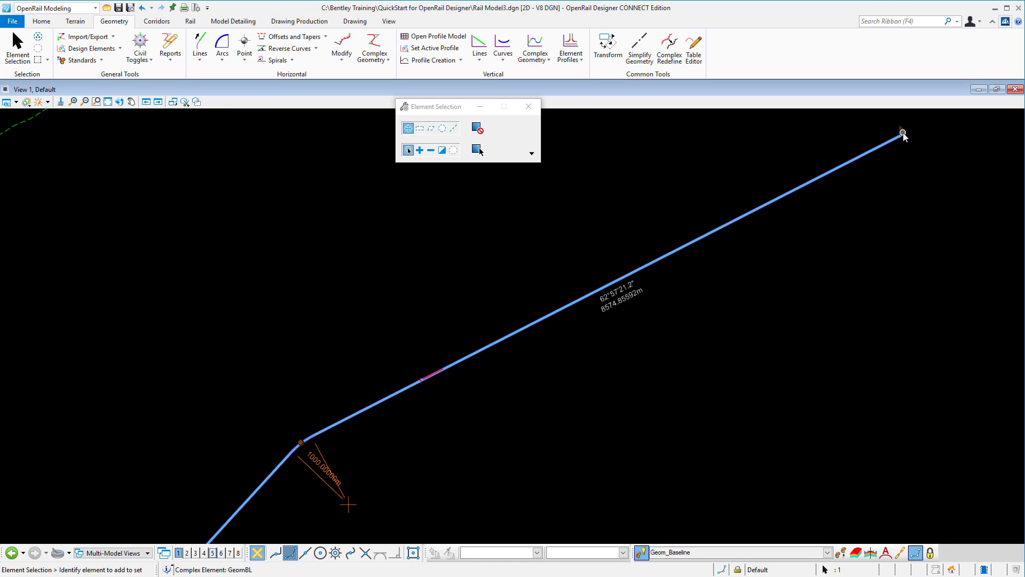
click(904, 134)
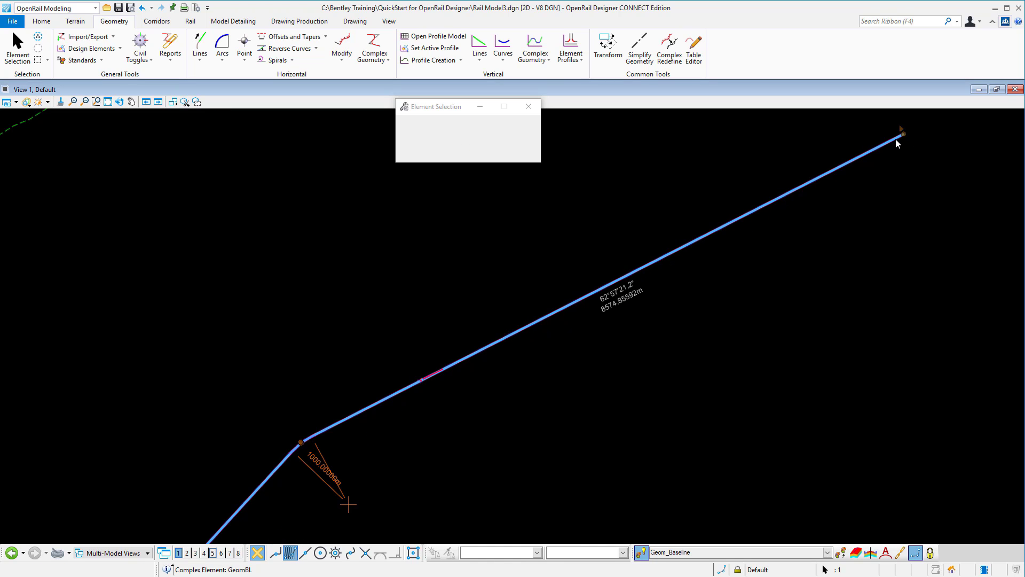
click(532, 323)
scroll(433, 387, up, 2)
scroll(512, 319, up, 2)
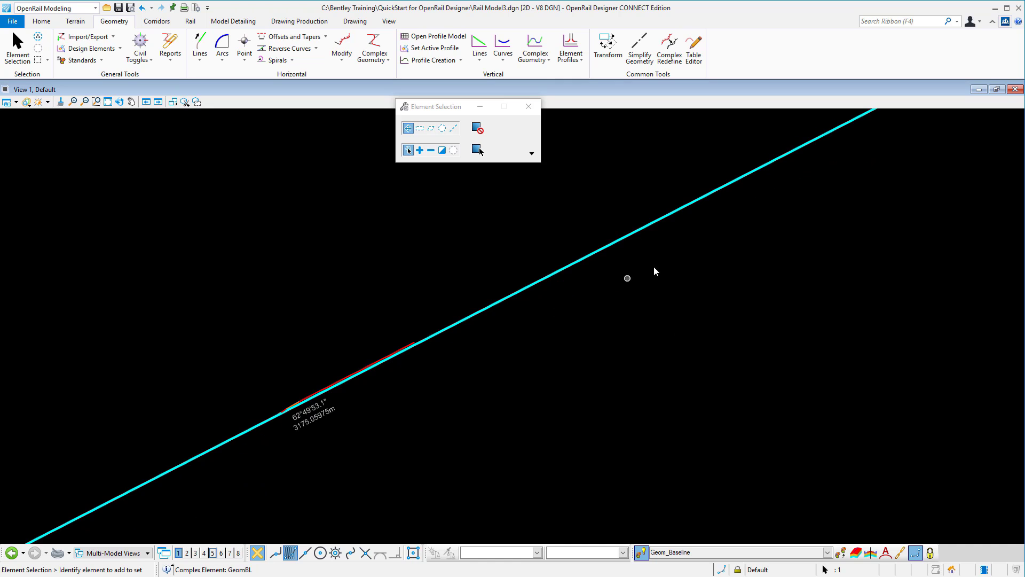
Swing the main alignment's last tangent clockwise by moving its end point again.
scroll(657, 271, down, 1)
click(840, 151)
click(840, 151)
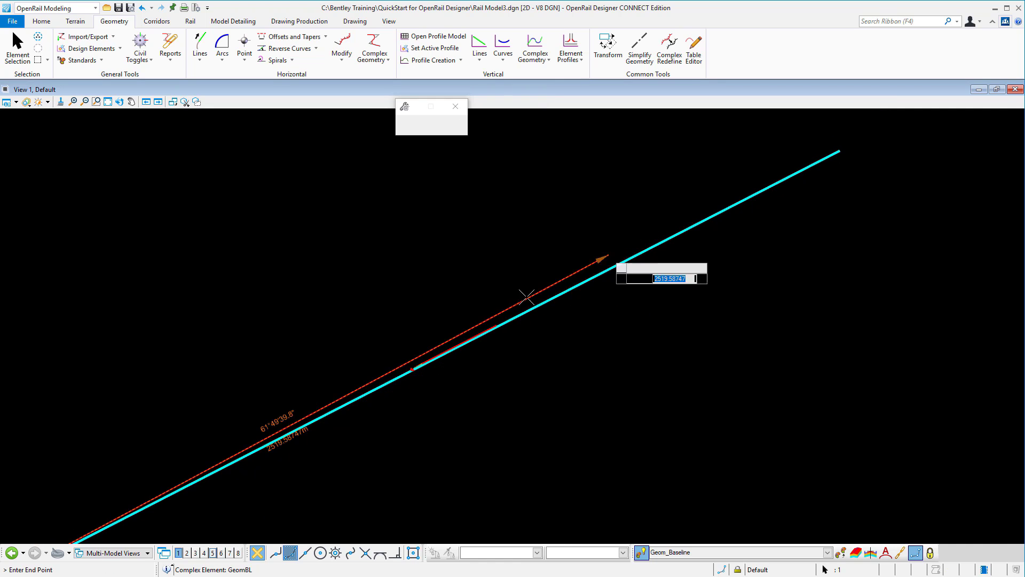
scroll(480, 338, up, 2)
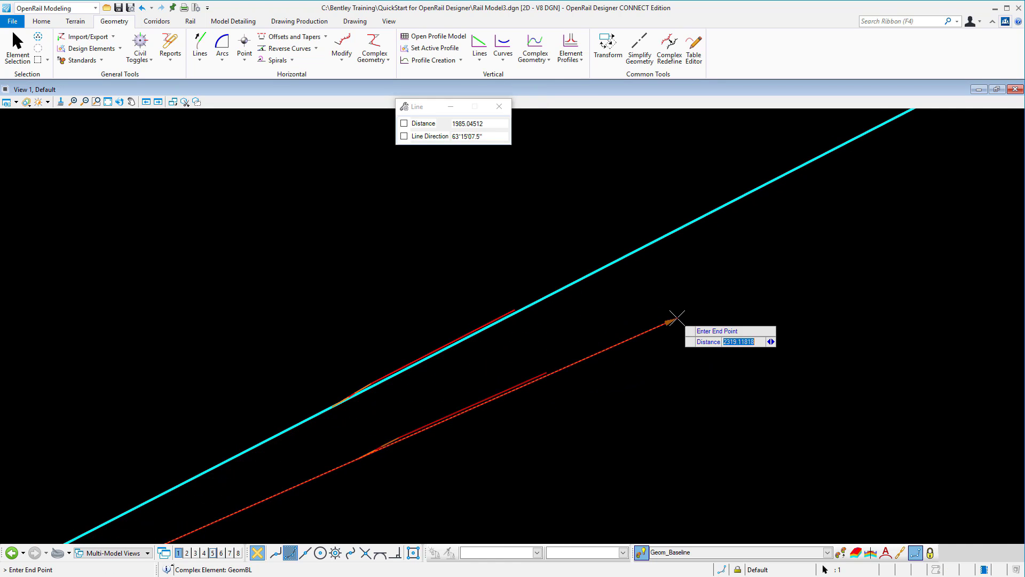
scroll(673, 318, up, 1)
scroll(698, 286, up, 1)
scroll(583, 271, down, 1)
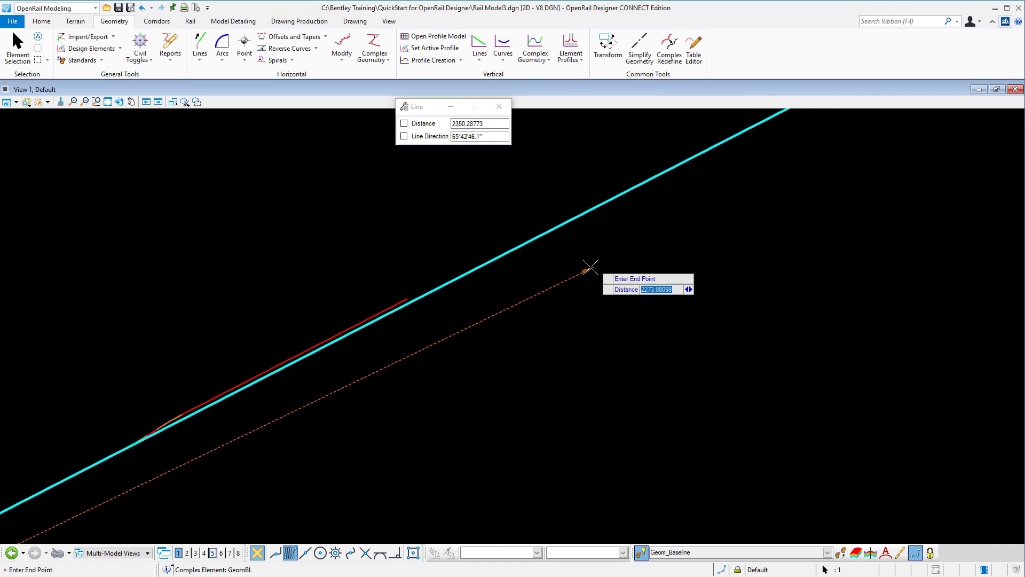
scroll(498, 307, up, 1)
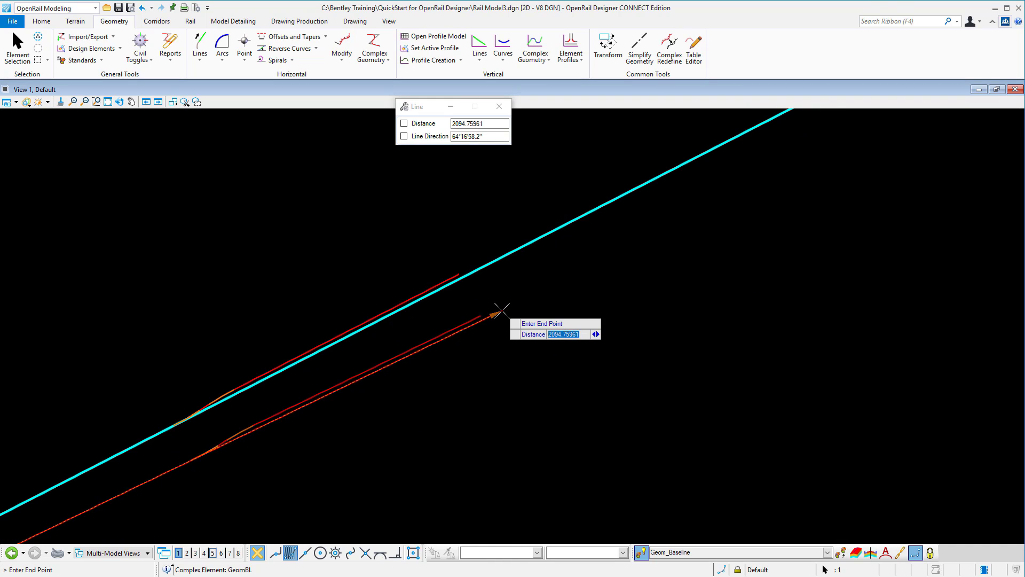
click(684, 272)
scroll(591, 238, down, 1)
scroll(363, 406, up, 5)
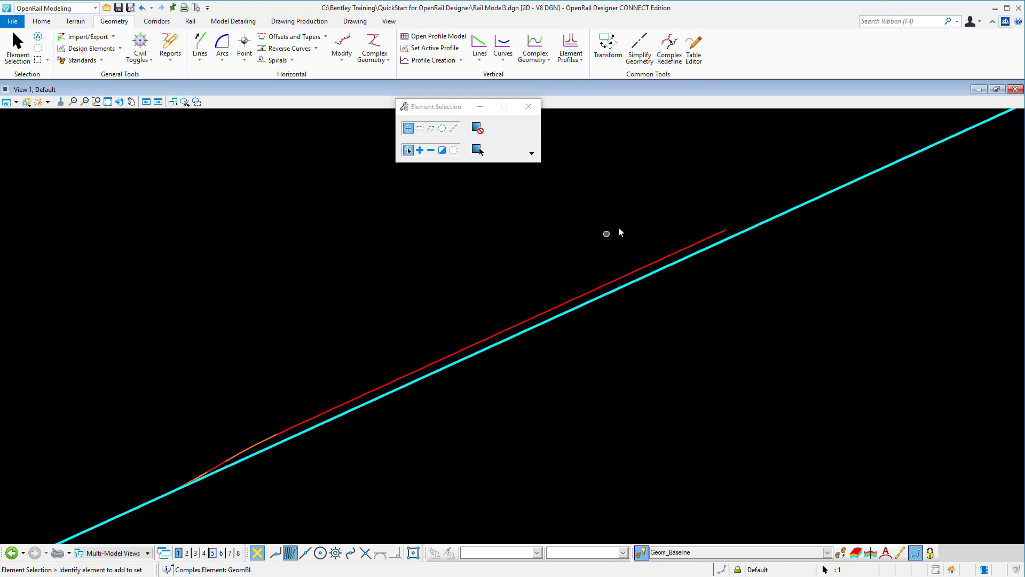
Move the turnout forward along the main alignment to about station 12+893.
scroll(630, 230, down, 2)
scroll(351, 366, up, 3)
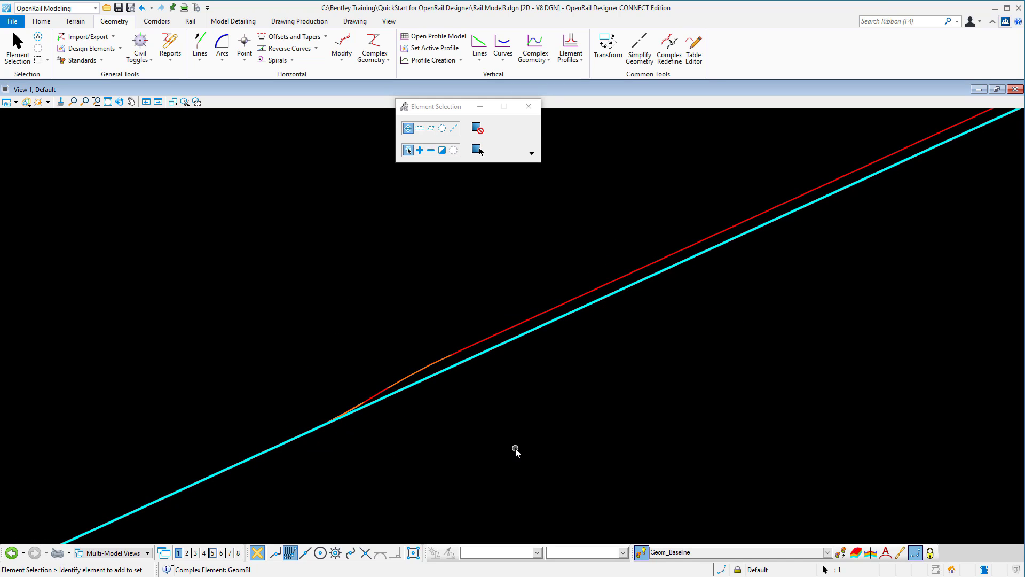
scroll(332, 448, up, 2)
click(327, 418)
click(327, 417)
scroll(386, 325, down, 2)
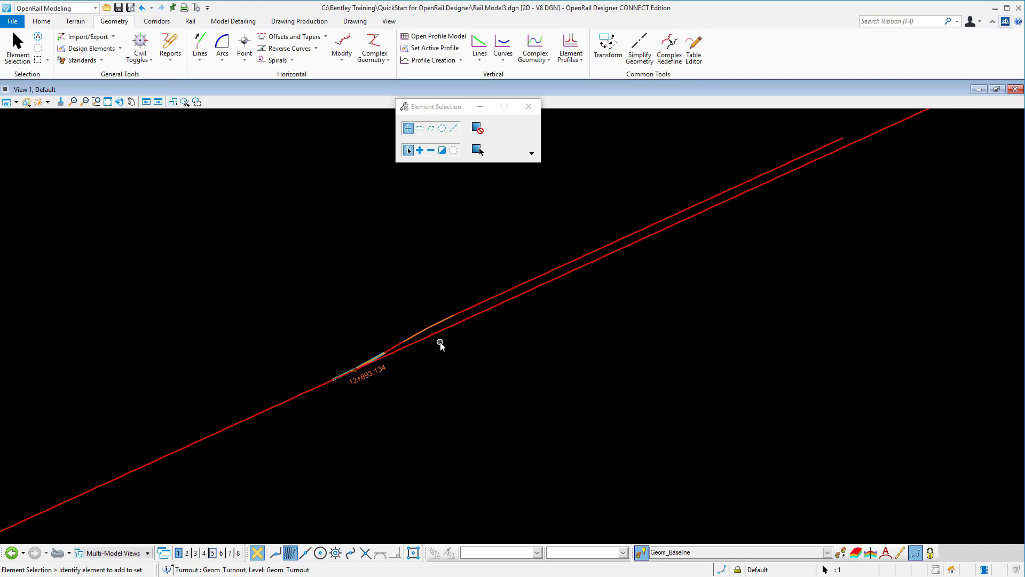
click(526, 399)
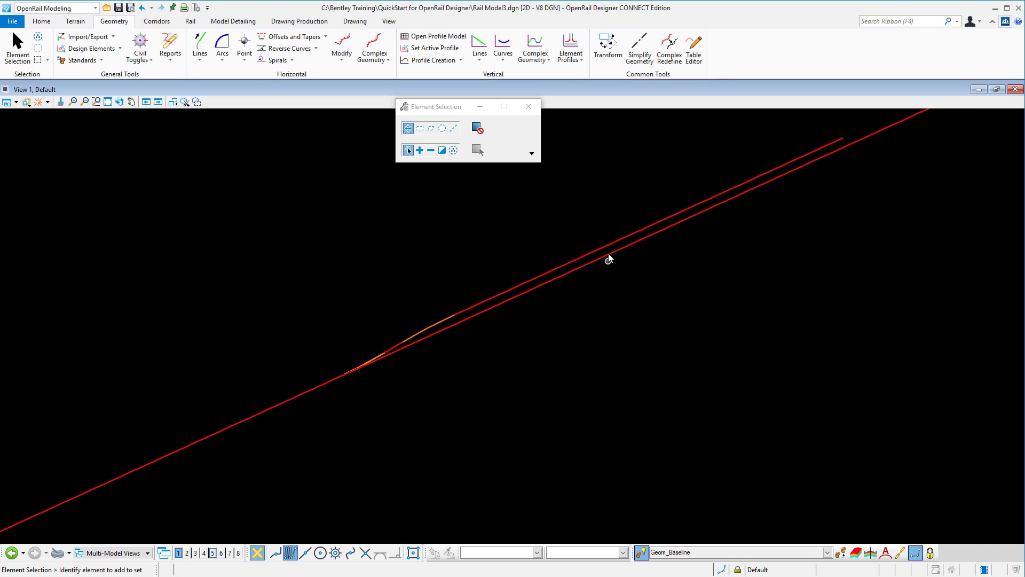
Set the parallel track's offset from the main alignment to -8 m.
click(626, 240)
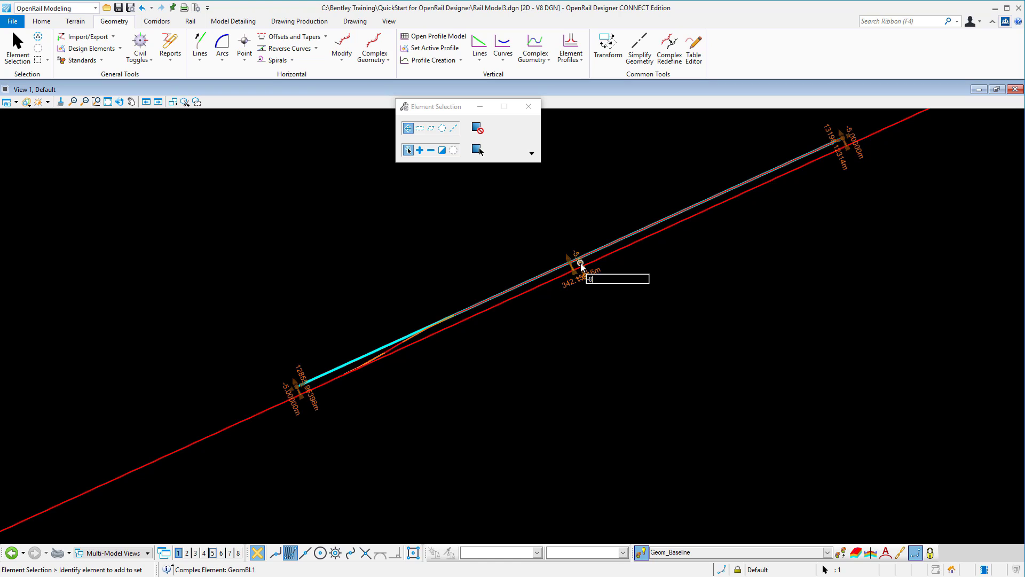
click(478, 149)
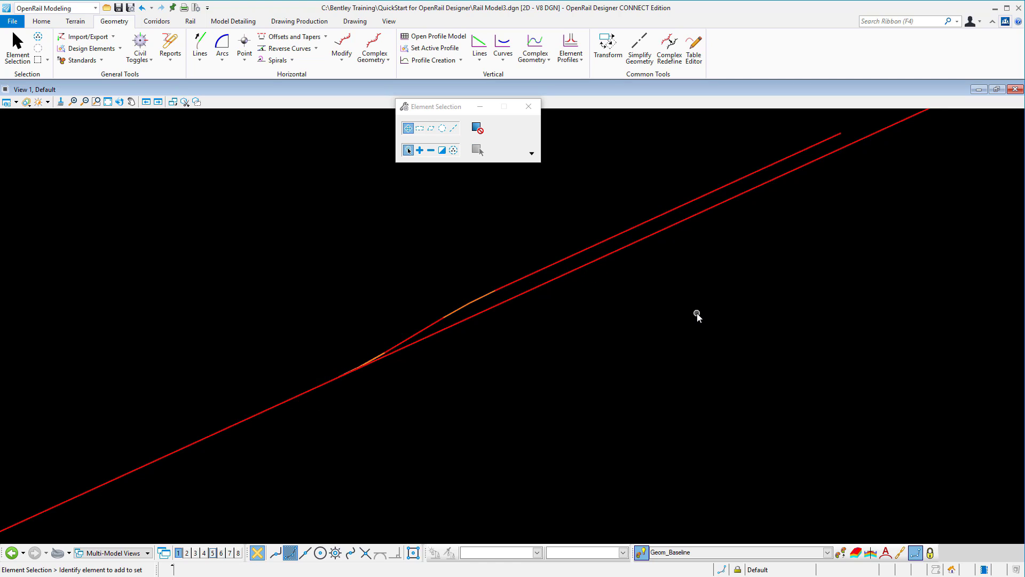
Open the connected parallel track's profile model in View 6 to inspect its ground profile, and close that view.
scroll(510, 229, down, 2)
scroll(498, 261, up, 2)
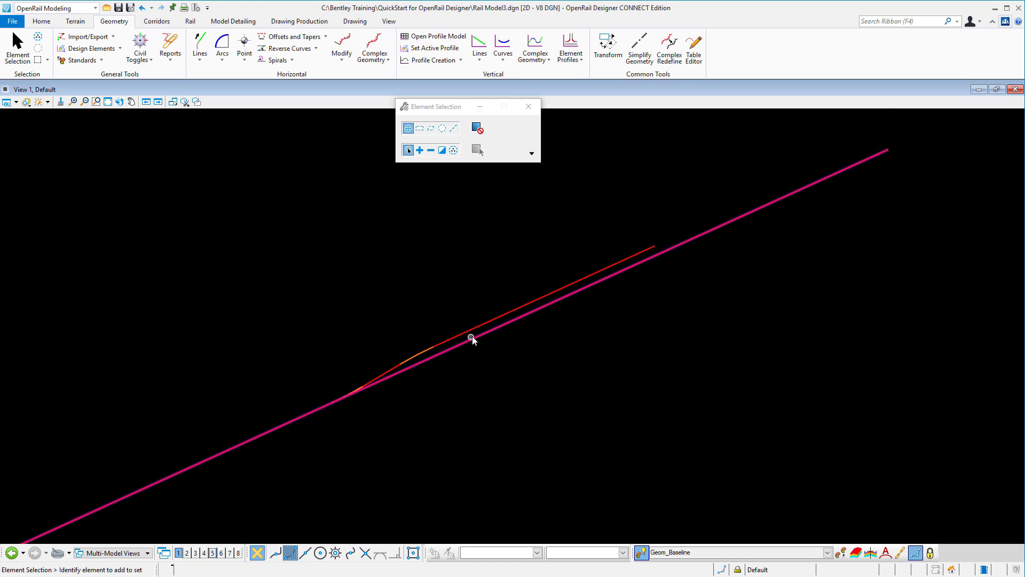
click(478, 321)
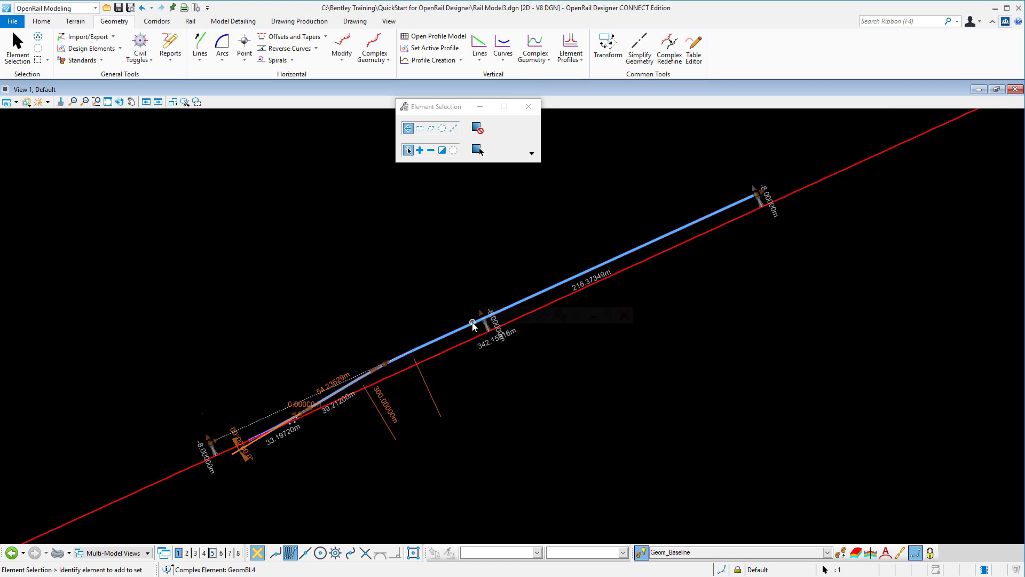
click(508, 316)
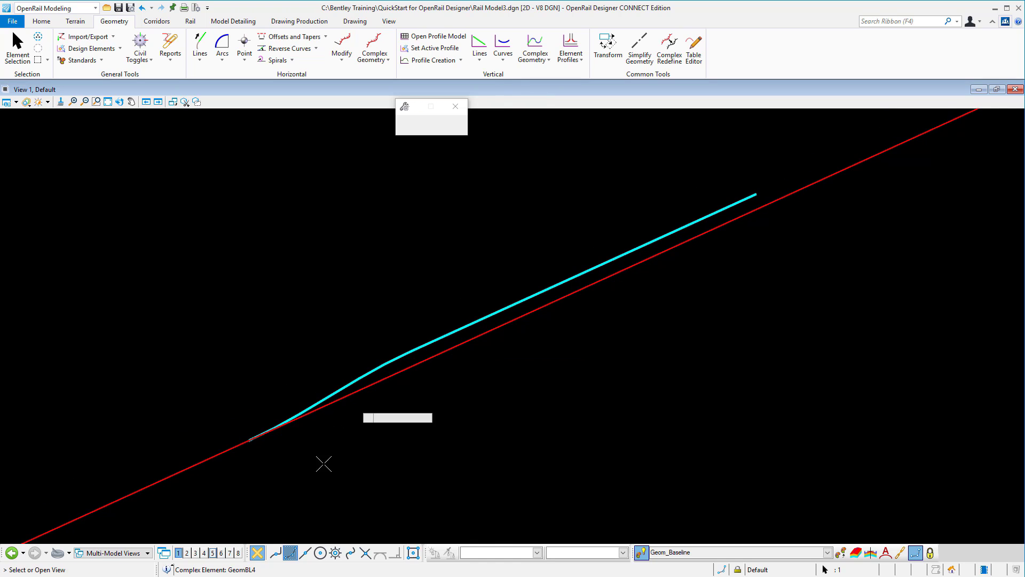
click(221, 553)
click(668, 183)
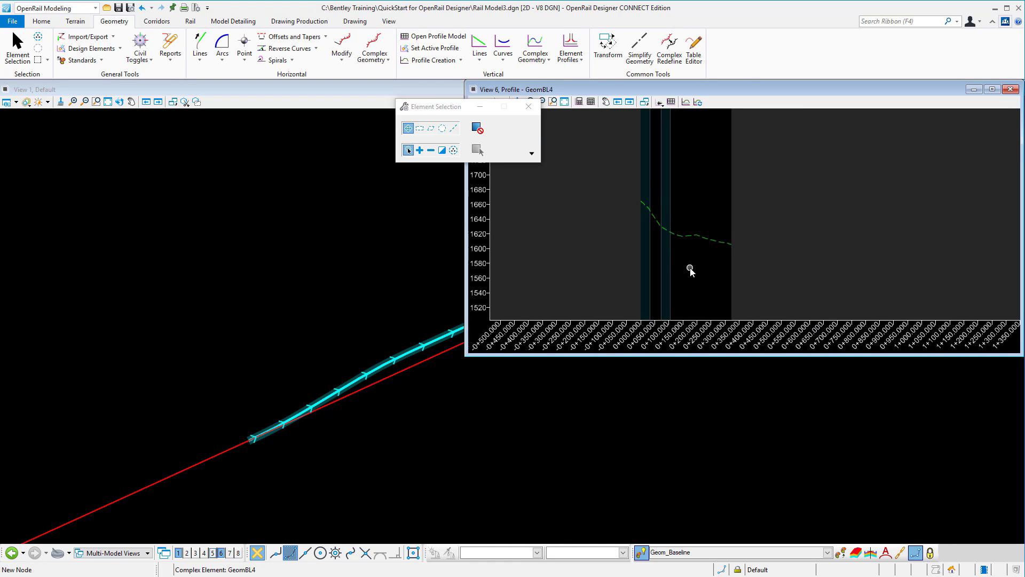
click(1011, 90)
Open the main alignment's profile model in View 5.
scroll(395, 374, down, 2)
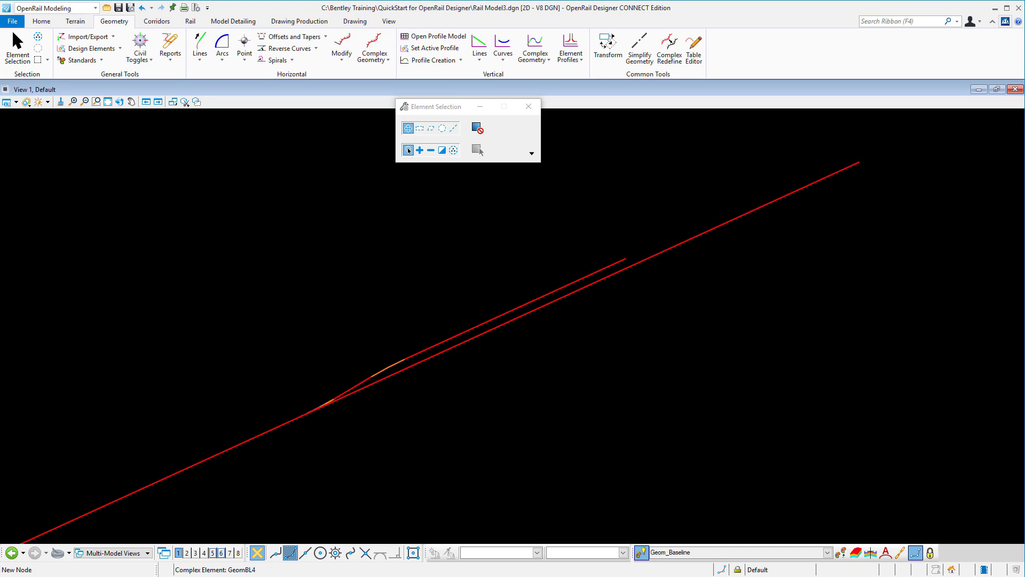
click(430, 361)
click(467, 352)
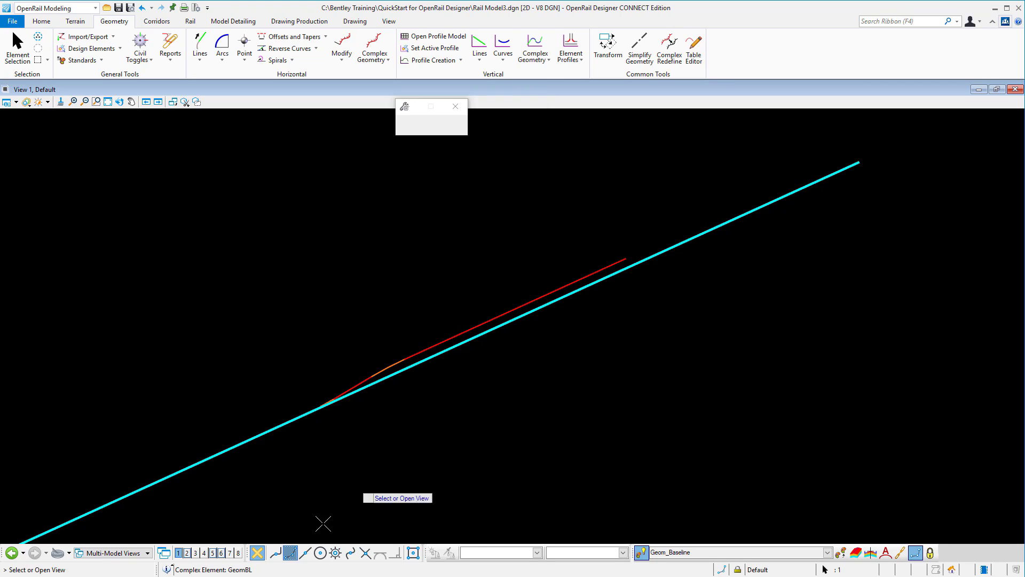
click(213, 554)
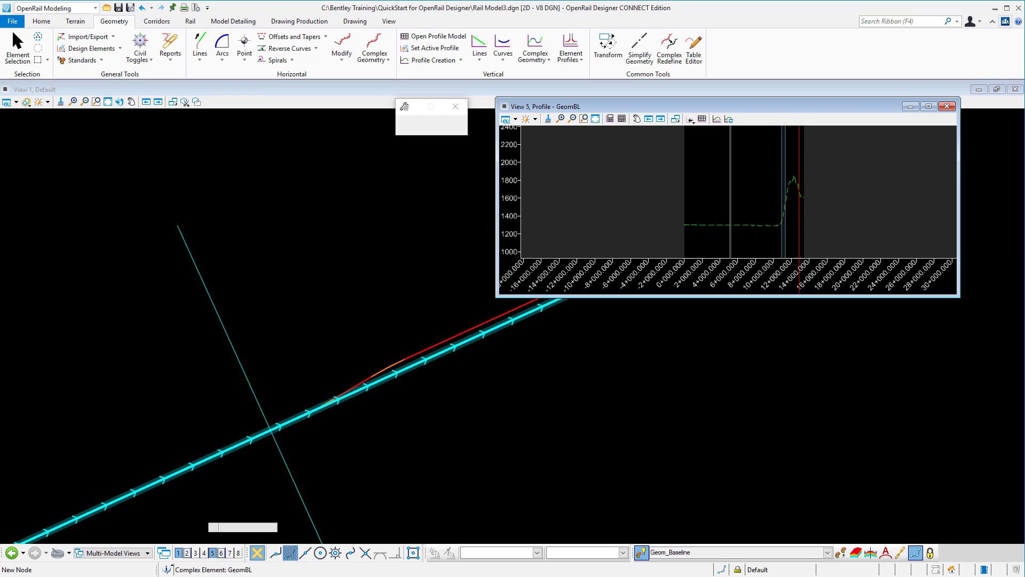
click(633, 209)
Start a Profile Complex By VPI with 100 m curve length at the ground profile's start and place the second VPI near station 8+300.
click(518, 120)
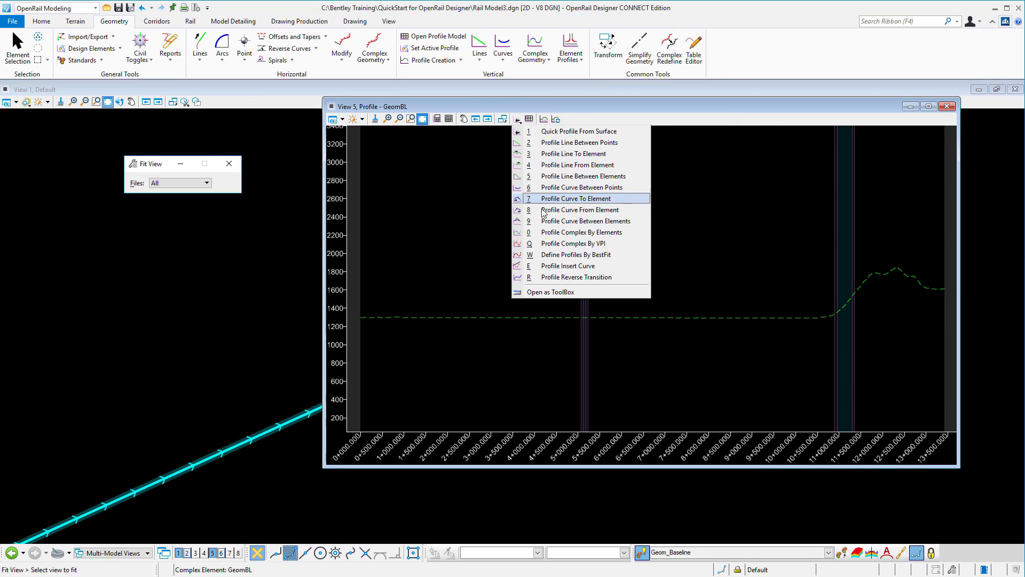
click(619, 248)
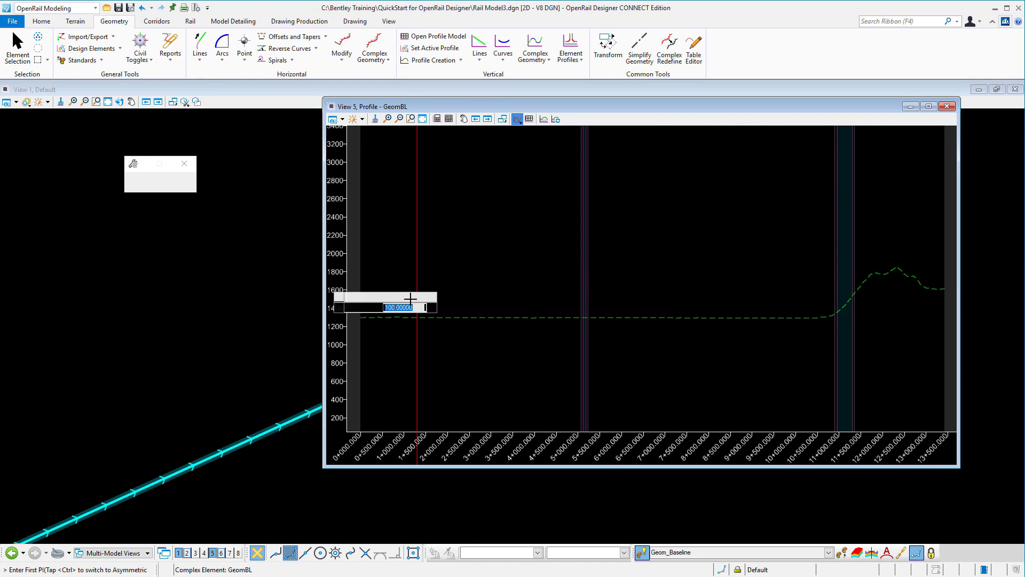
click(518, 120)
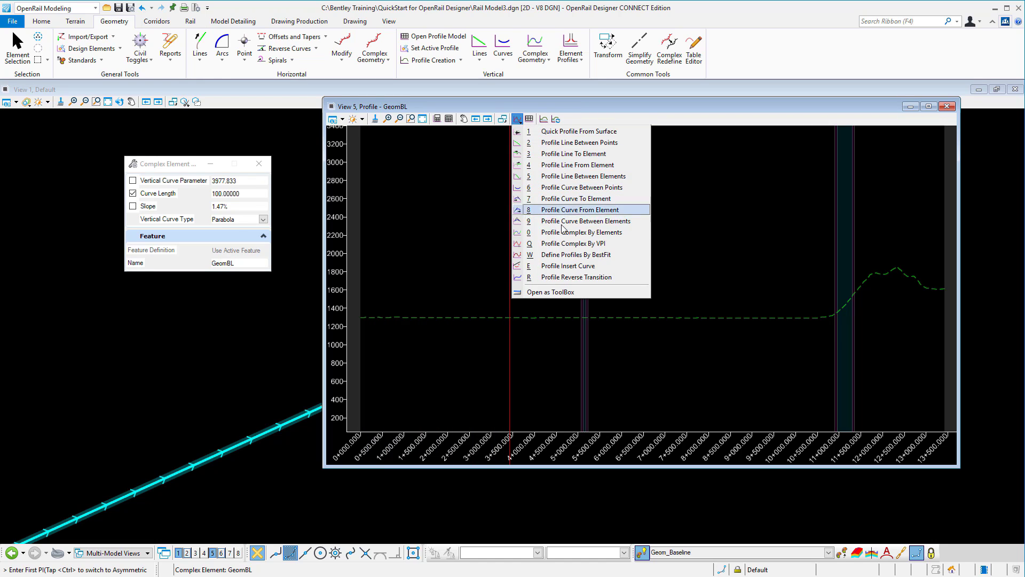
click(571, 245)
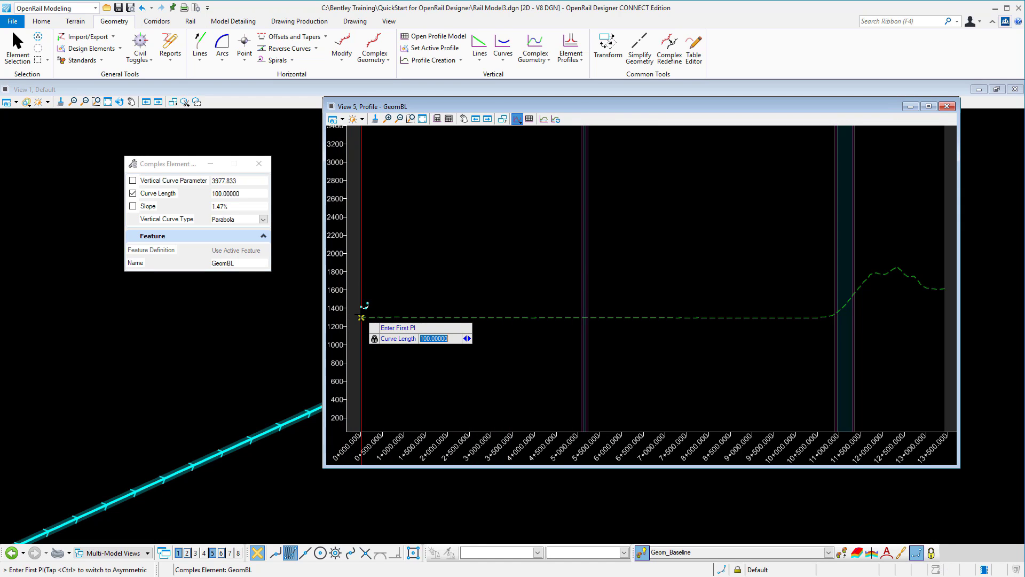
click(361, 317)
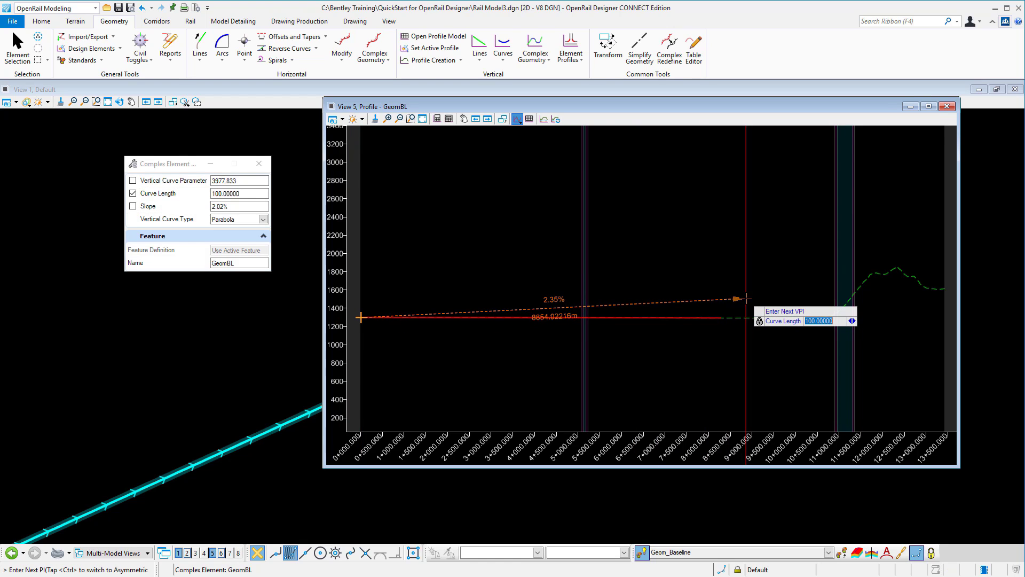
click(722, 292)
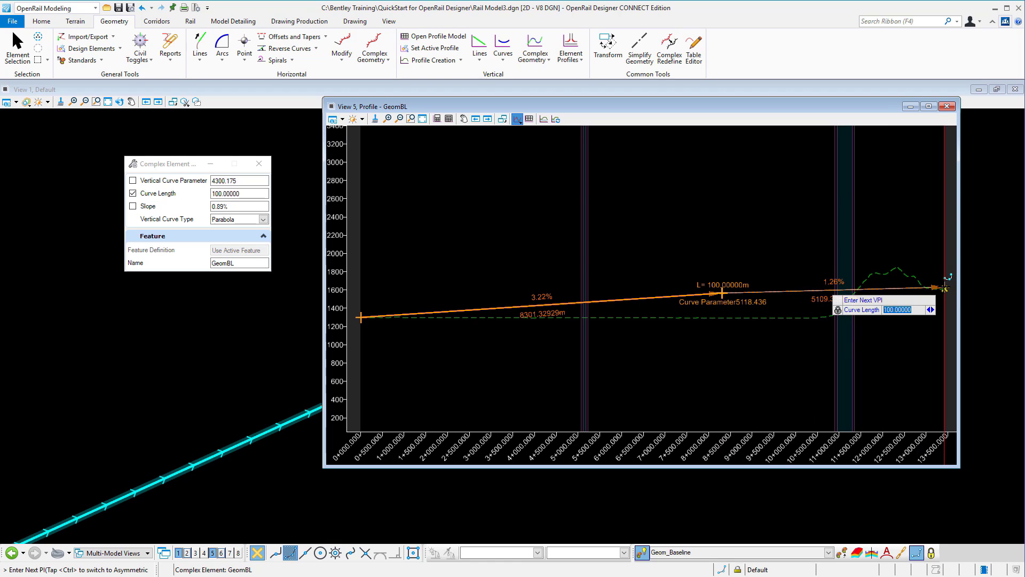
Set the vertical curve type to Circular and finish the profile with a last VPI at the alignment's end, about station 13+423, elevation 1616.
click(263, 220)
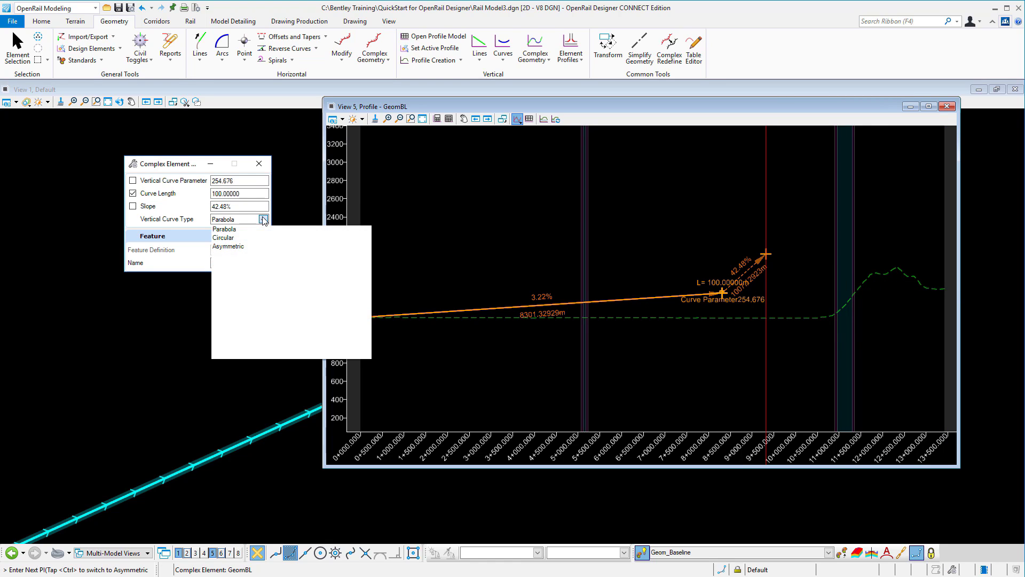
click(219, 237)
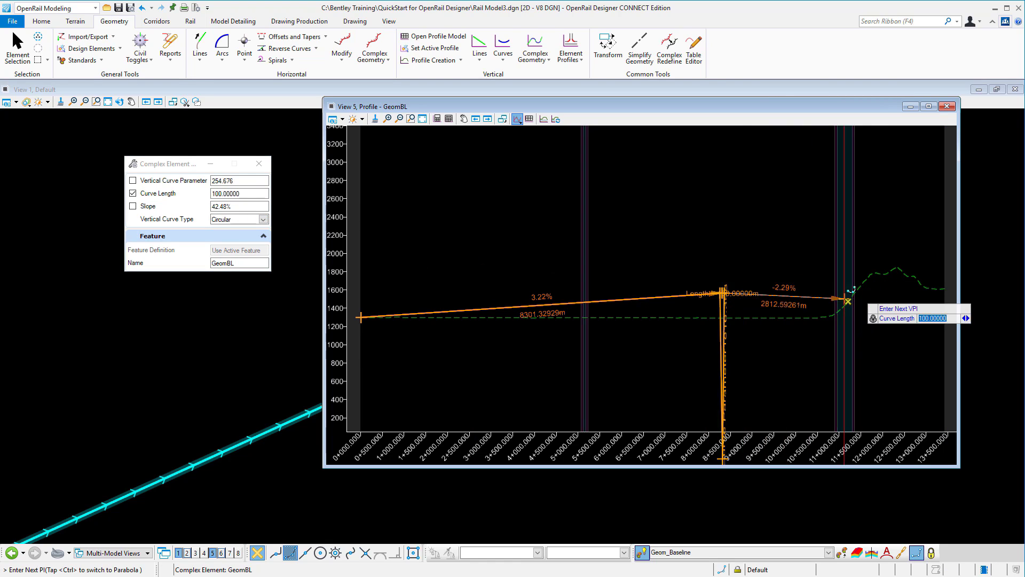
scroll(939, 291, up, 4)
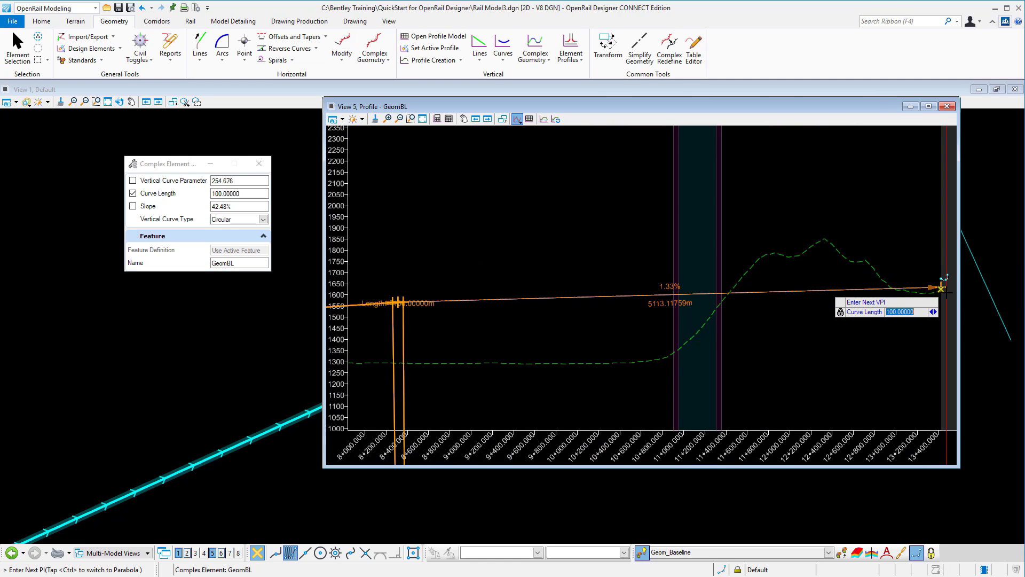
click(943, 293)
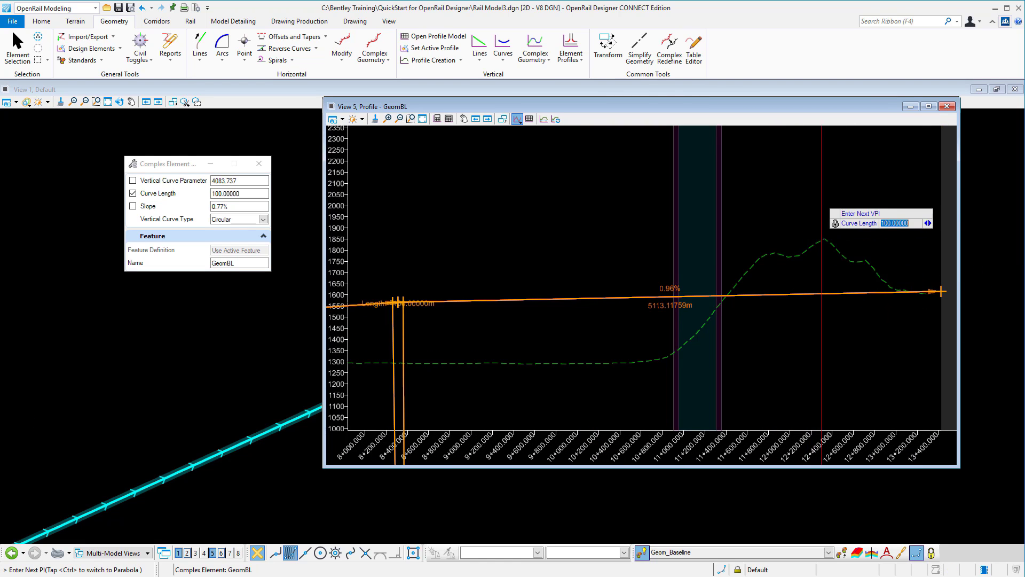
right_click(848, 208)
scroll(895, 256, down, 3)
scroll(900, 262, down, 1)
key(Escape)
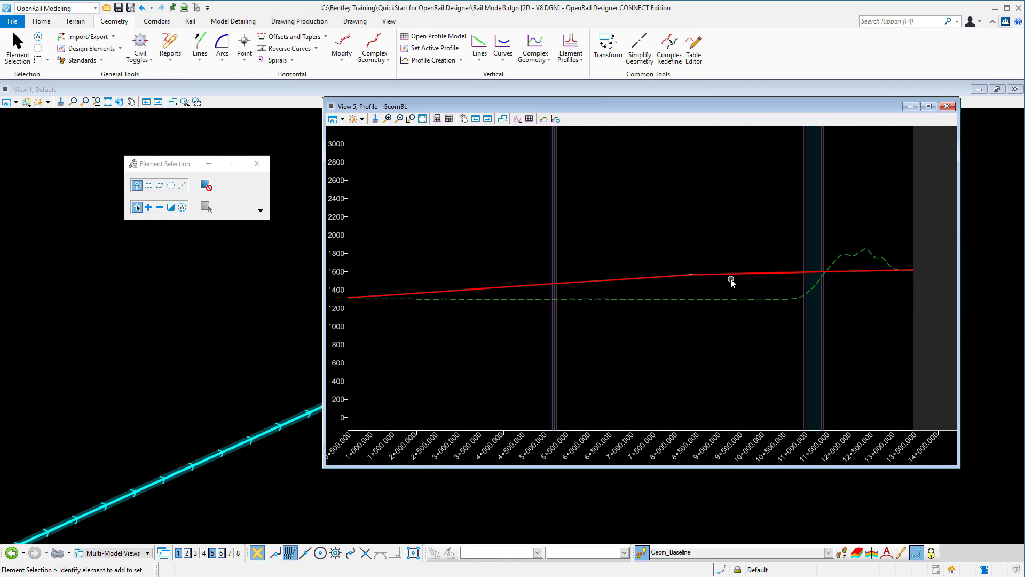
Lower the design profile's middle VPI to an elevation of about 1457.
click(731, 275)
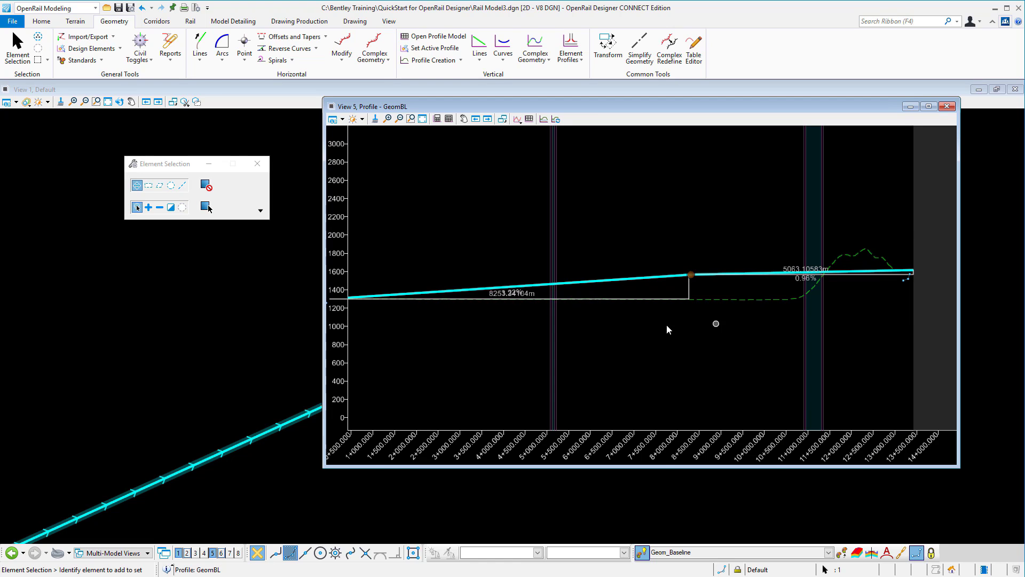
scroll(560, 326, up, 1)
scroll(755, 267, up, 1)
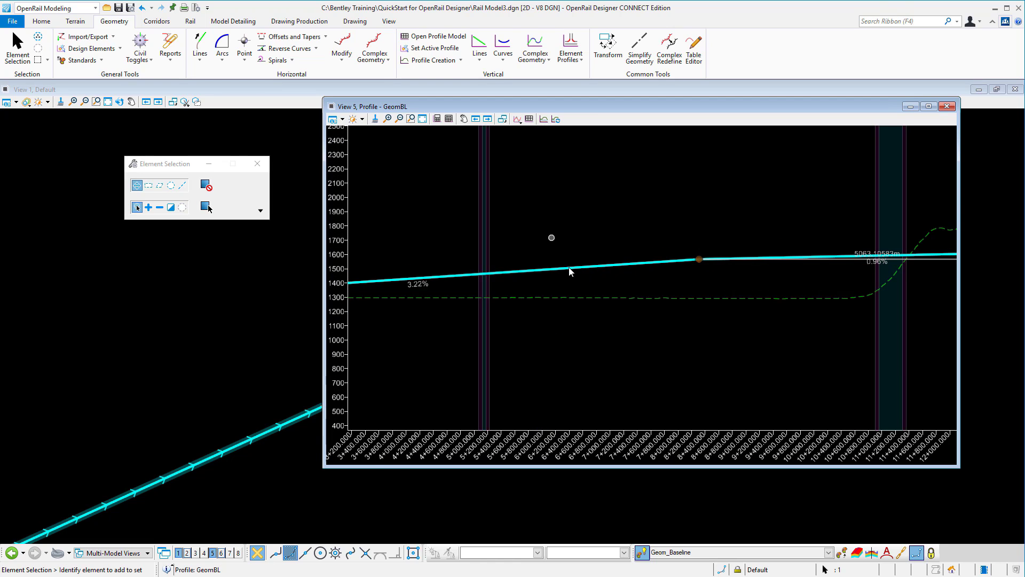
drag(700, 259, 698, 275)
scroll(655, 350, down, 1)
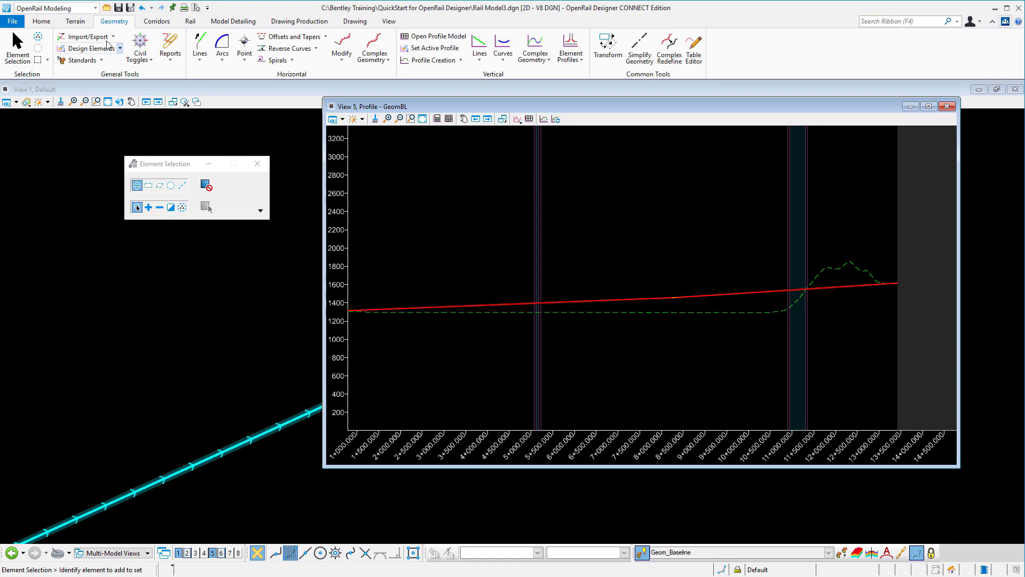
Review the design profile's stations, elevations and slopes in the Profile Table Editor, and close the editor and the profile view.
click(694, 54)
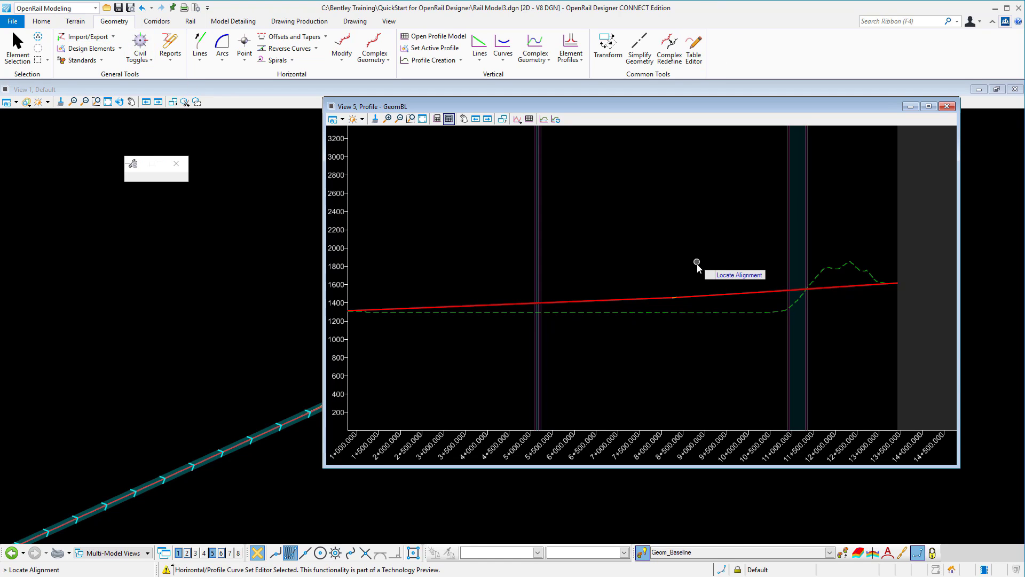
click(697, 294)
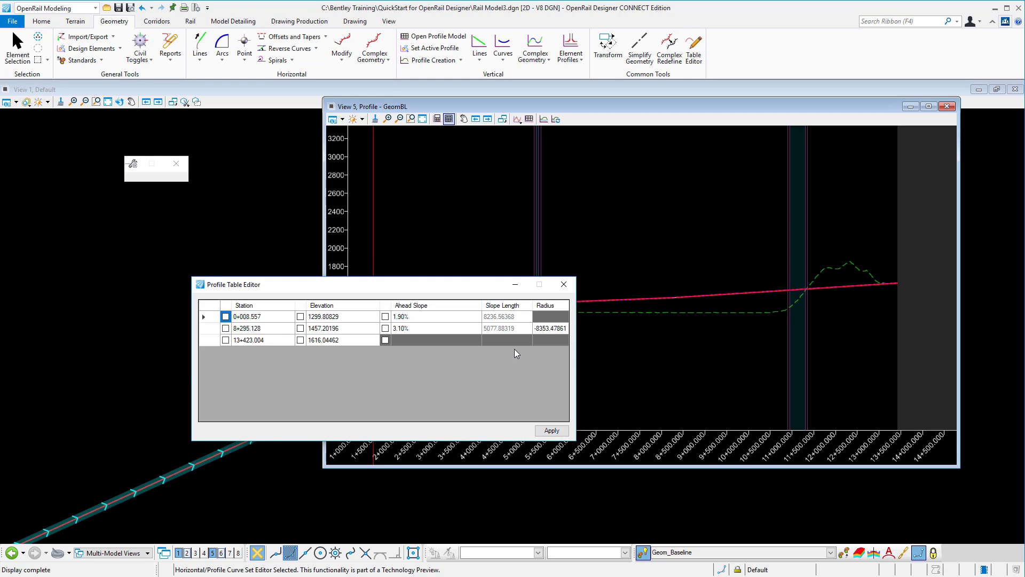
click(563, 284)
click(951, 106)
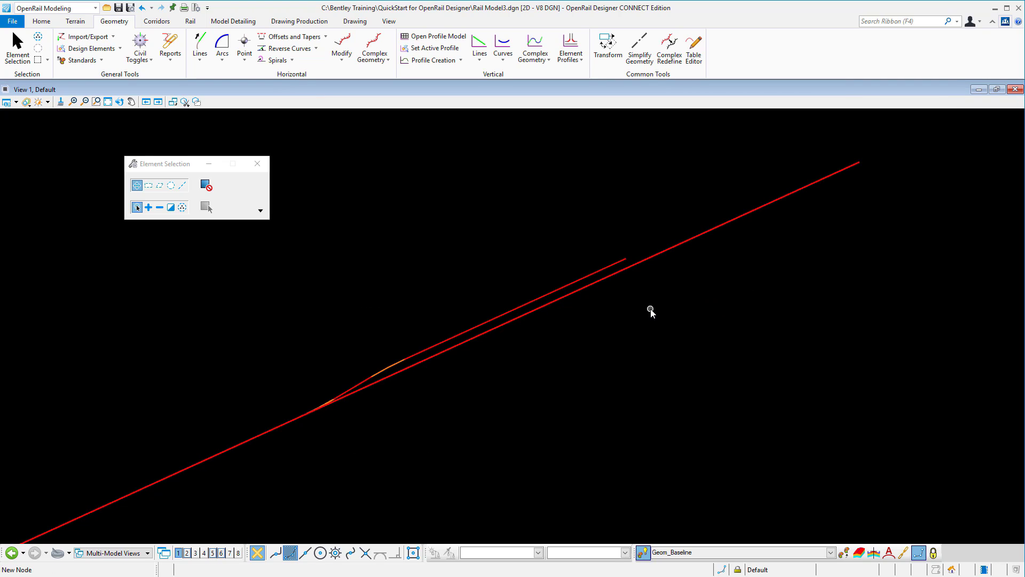
Show the Default-3D model in View 2 beside the plan and rotate it to inspect the alignment within the terrain.
scroll(650, 311, down, 4)
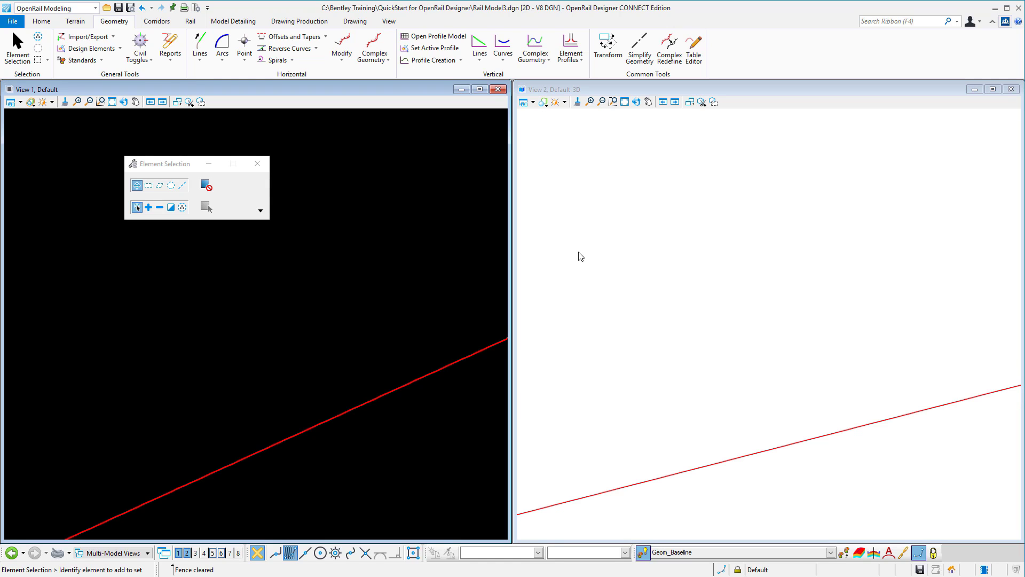
scroll(717, 190, down, 5)
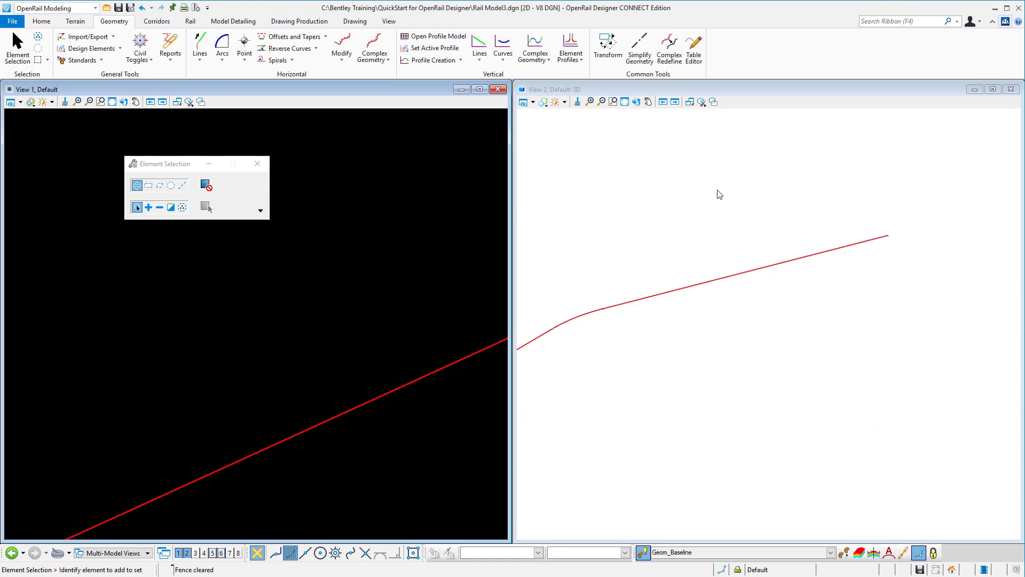
scroll(786, 230, down, 3)
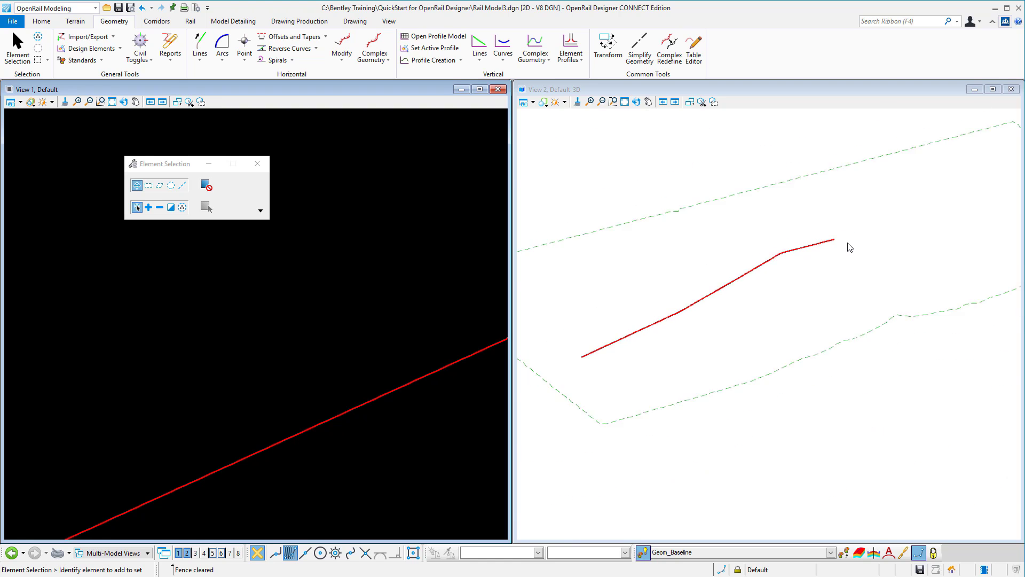
click(636, 102)
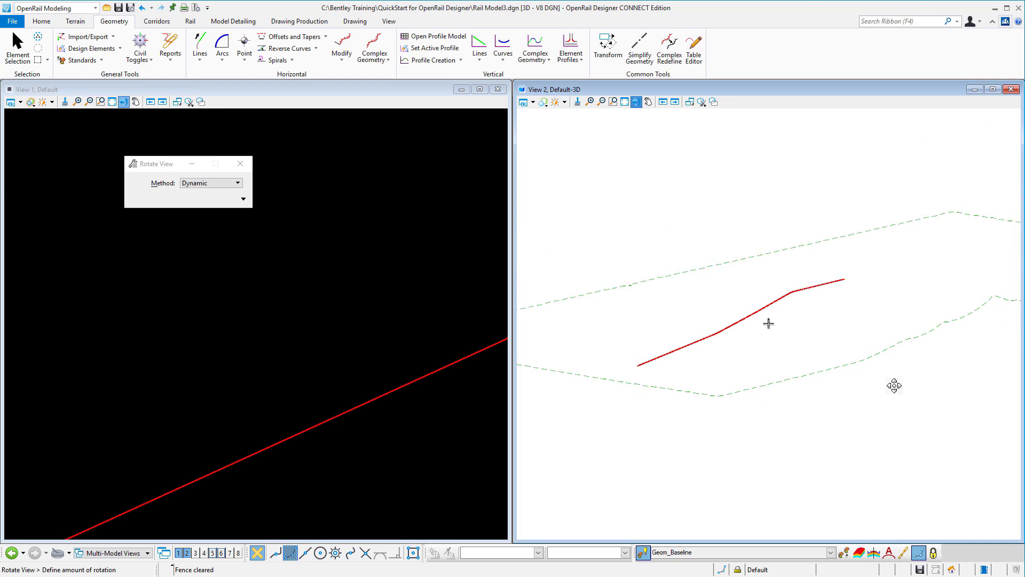
shift+middle_drag(927, 367, 839, 400)
Move the main alignment's far end point slightly north-west in the plan view and inspect that end in the 3D view.
scroll(448, 337, down, 5)
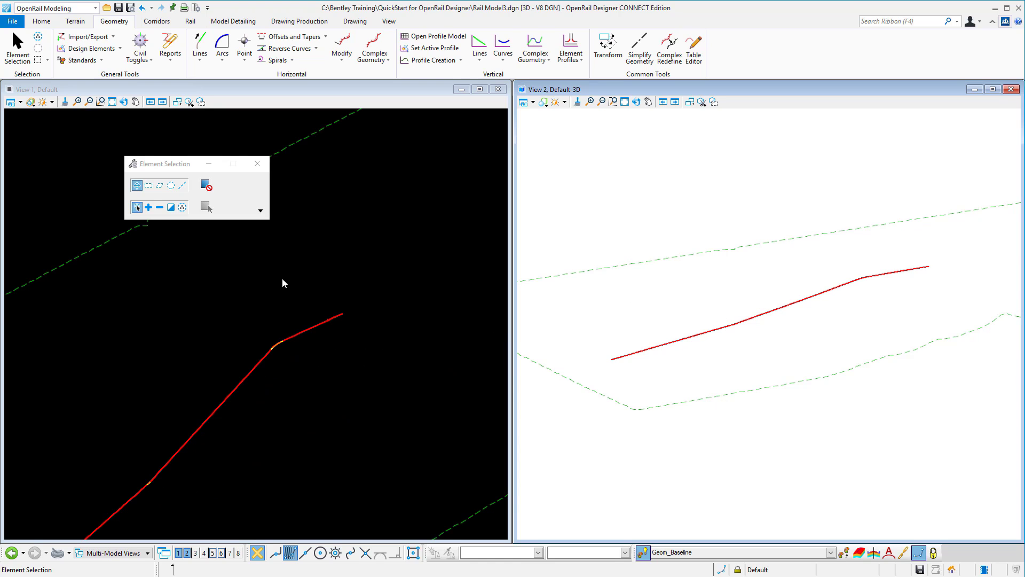
scroll(386, 303, up, 7)
click(346, 297)
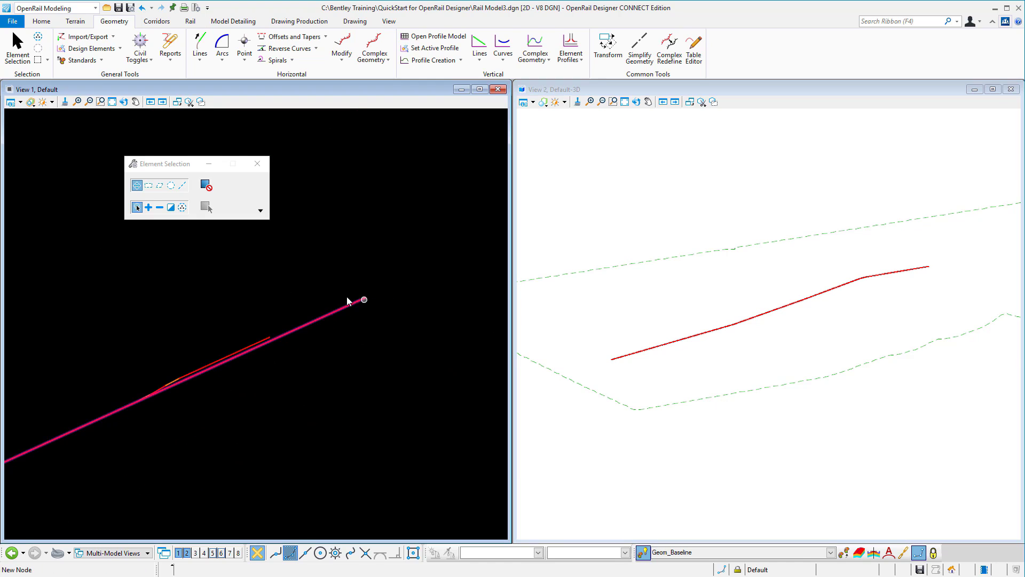
click(356, 298)
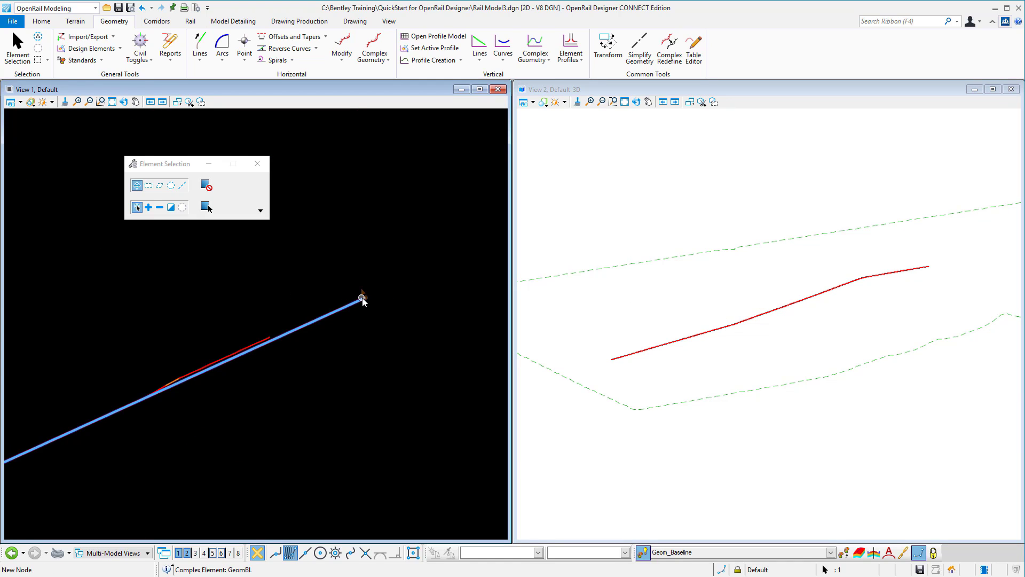
click(348, 262)
scroll(957, 269, up, 4)
scroll(907, 266, up, 1)
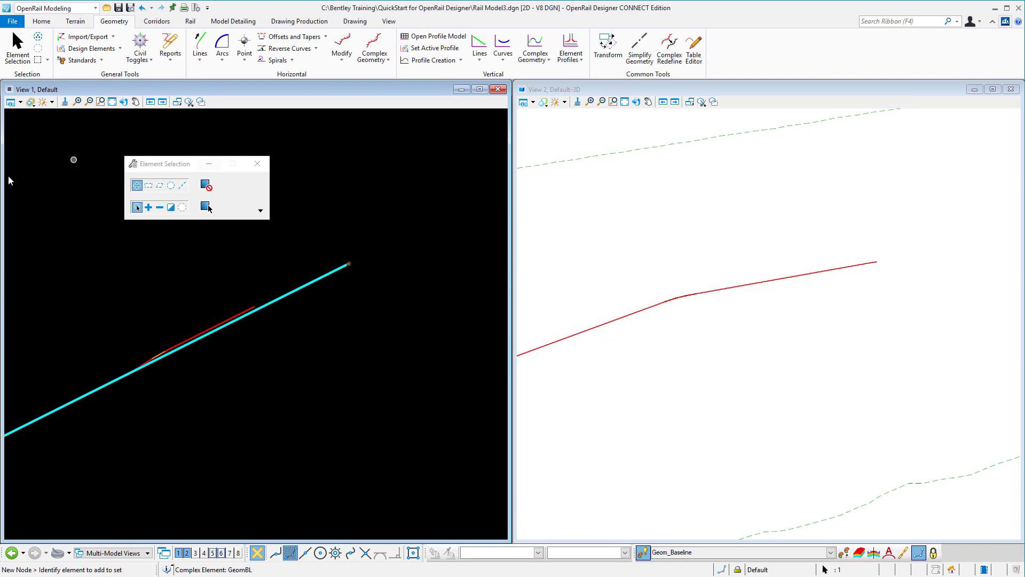